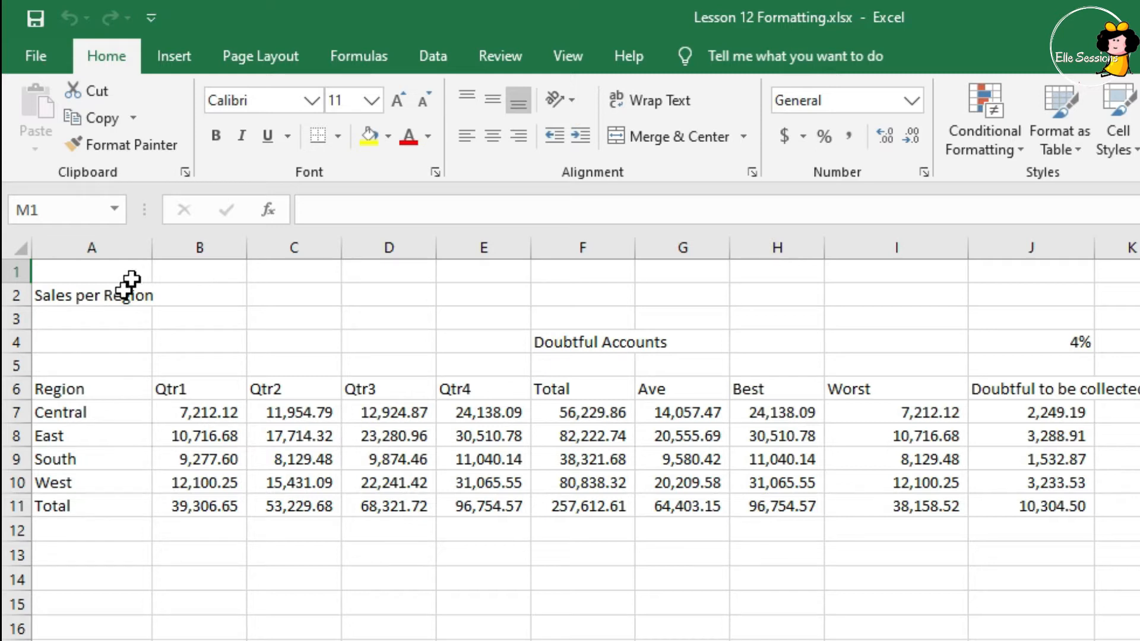
# - Format the "Sales per Region" title in cell A2 with the Berlin Sans FB Demi font at size 24
pyautogui.click(117, 301)
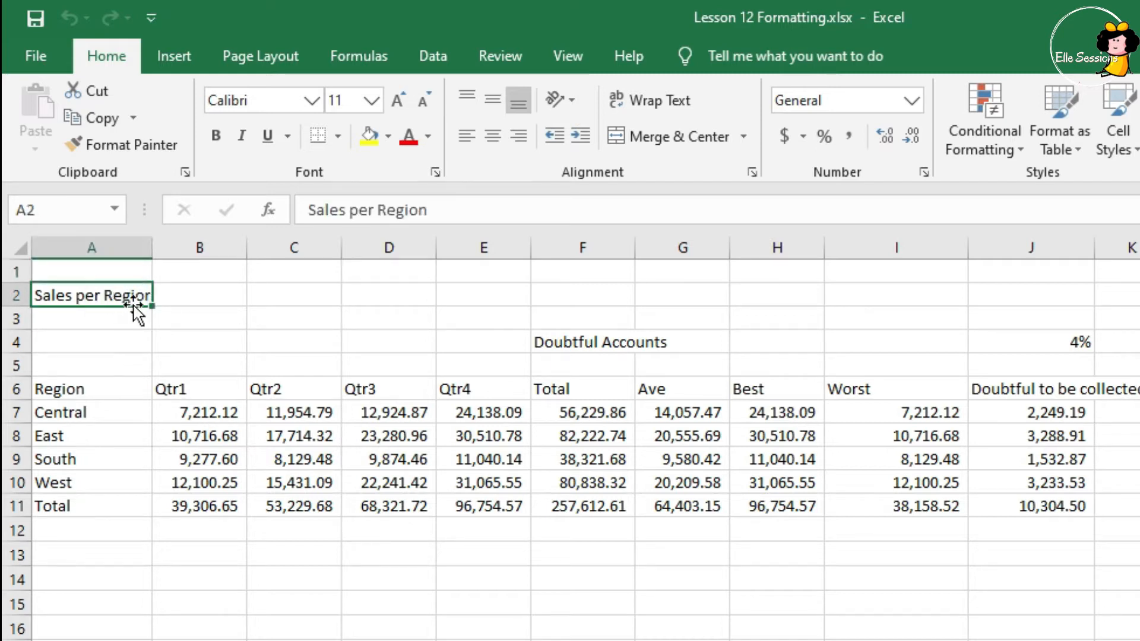
pyautogui.click(305, 100)
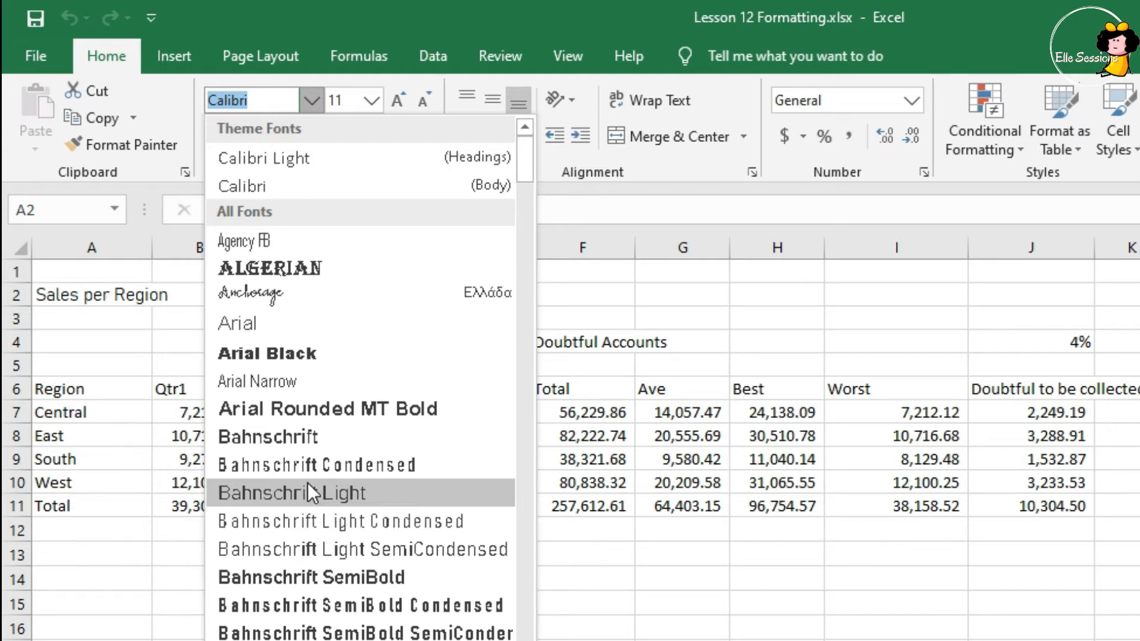
pyautogui.scroll(-1, 308, 480)
pyautogui.scroll(1, 326, 443)
pyautogui.scroll(-1, 327, 444)
pyautogui.scroll(-5, 327, 444)
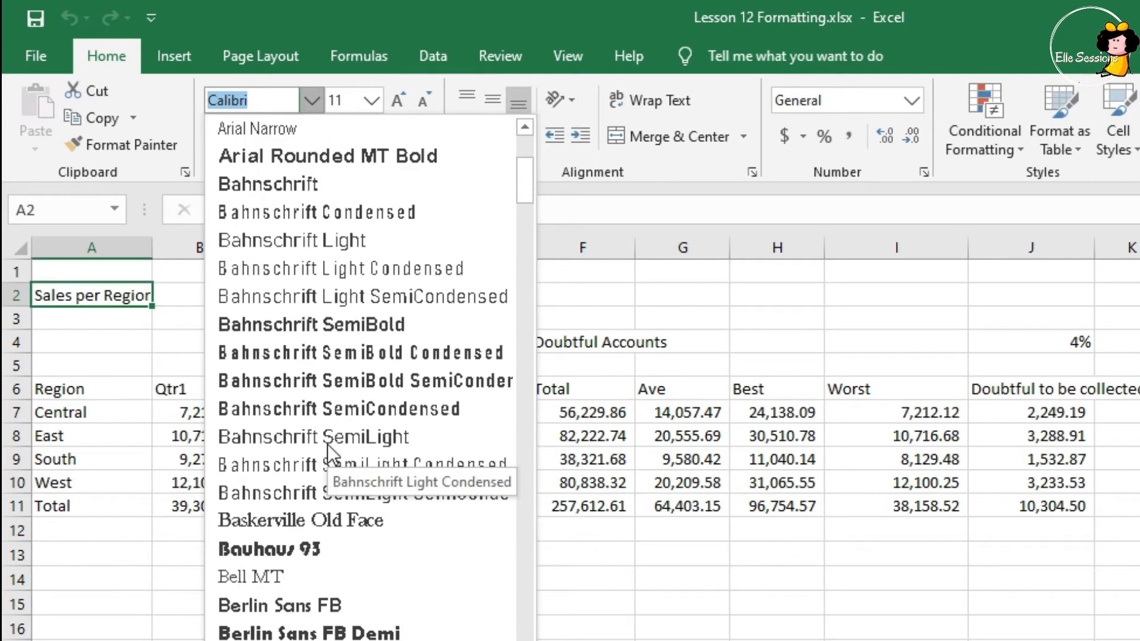
pyautogui.scroll(1, 326, 444)
pyautogui.scroll(-1, 326, 444)
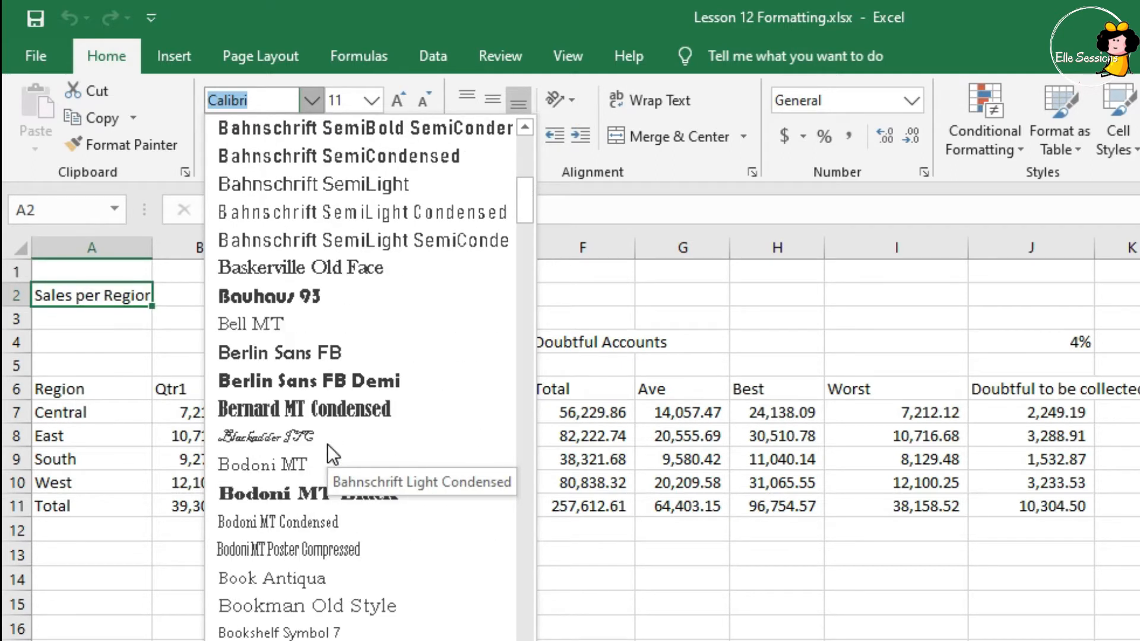
pyautogui.scroll(1, 328, 446)
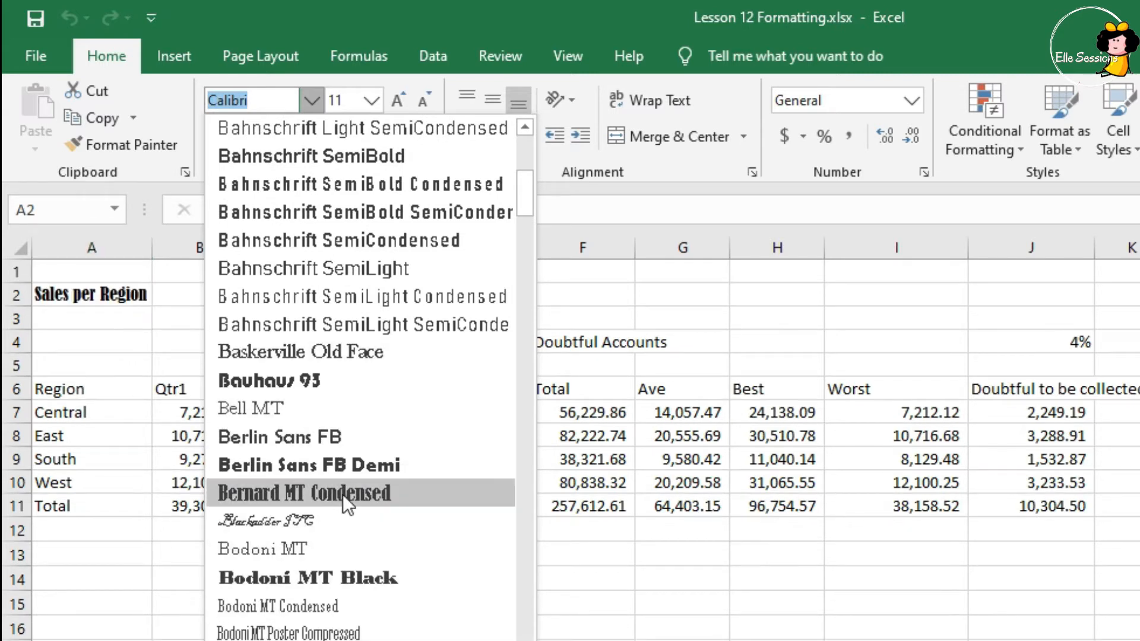
pyautogui.click(343, 463)
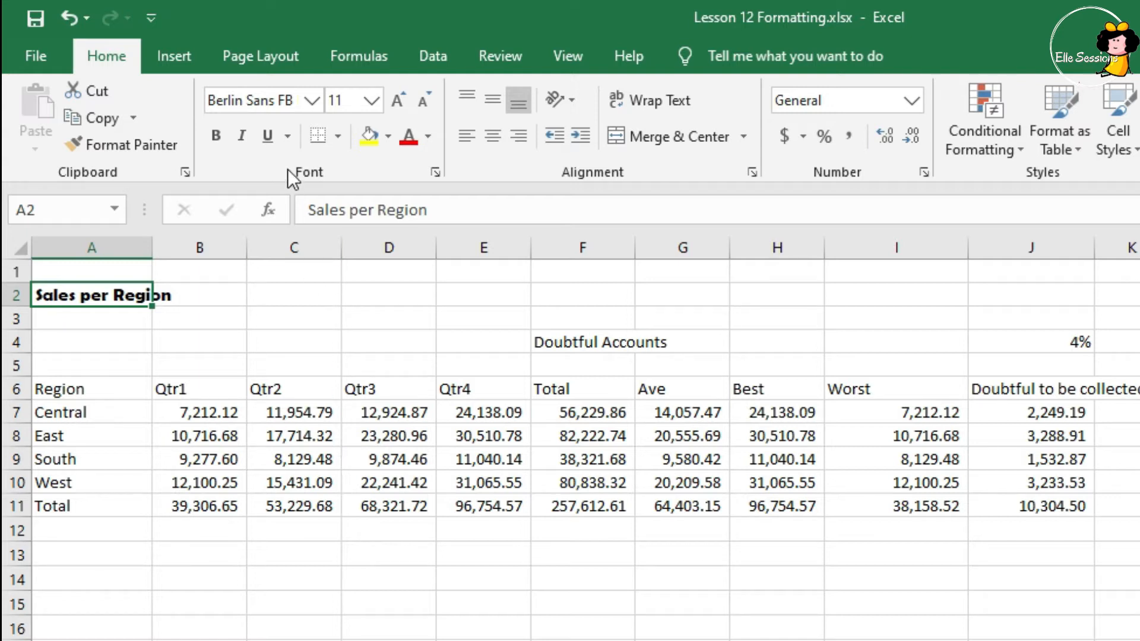
pyautogui.click(369, 101)
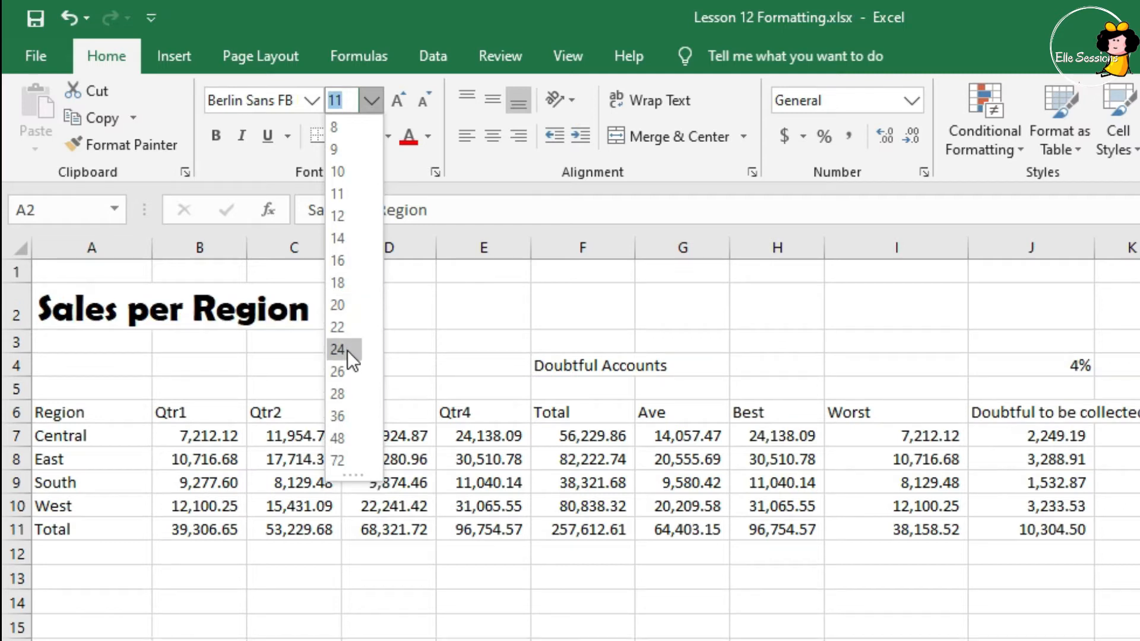
pyautogui.click(347, 350)
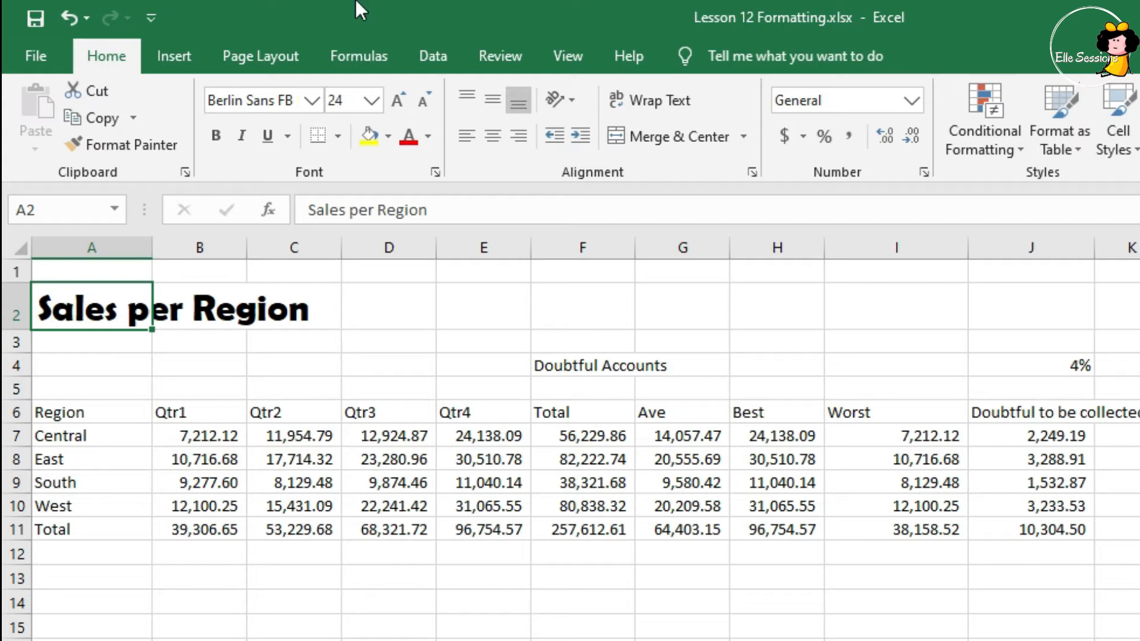
# - Try enlarging the title's font in increments up to size 28, and shrink it back to 24
pyautogui.click(398, 100)
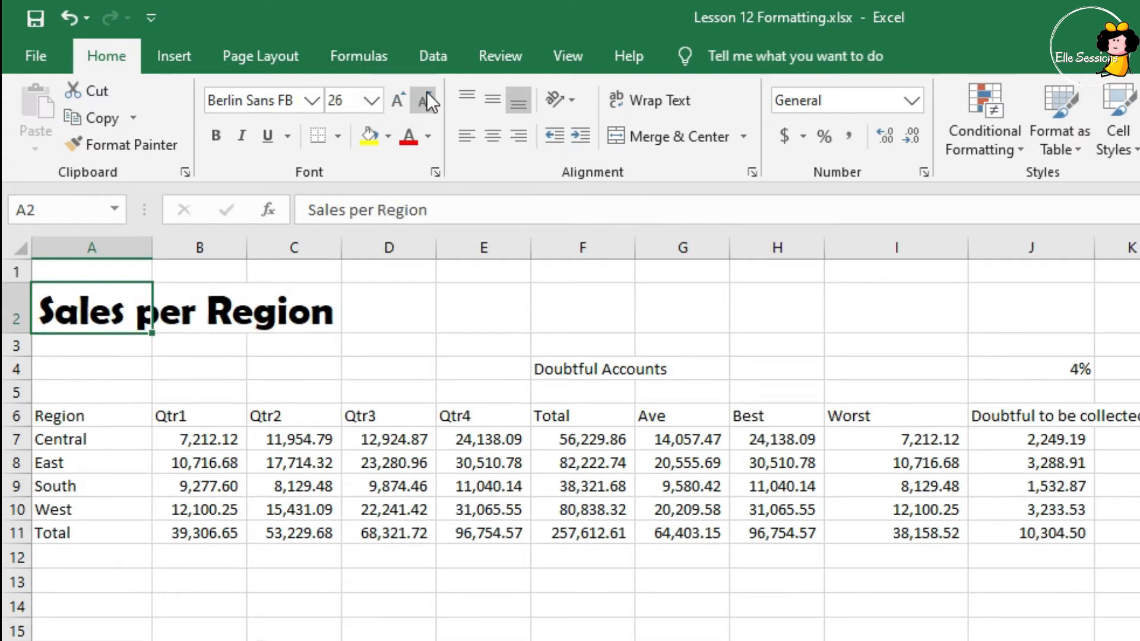
pyautogui.click(424, 100)
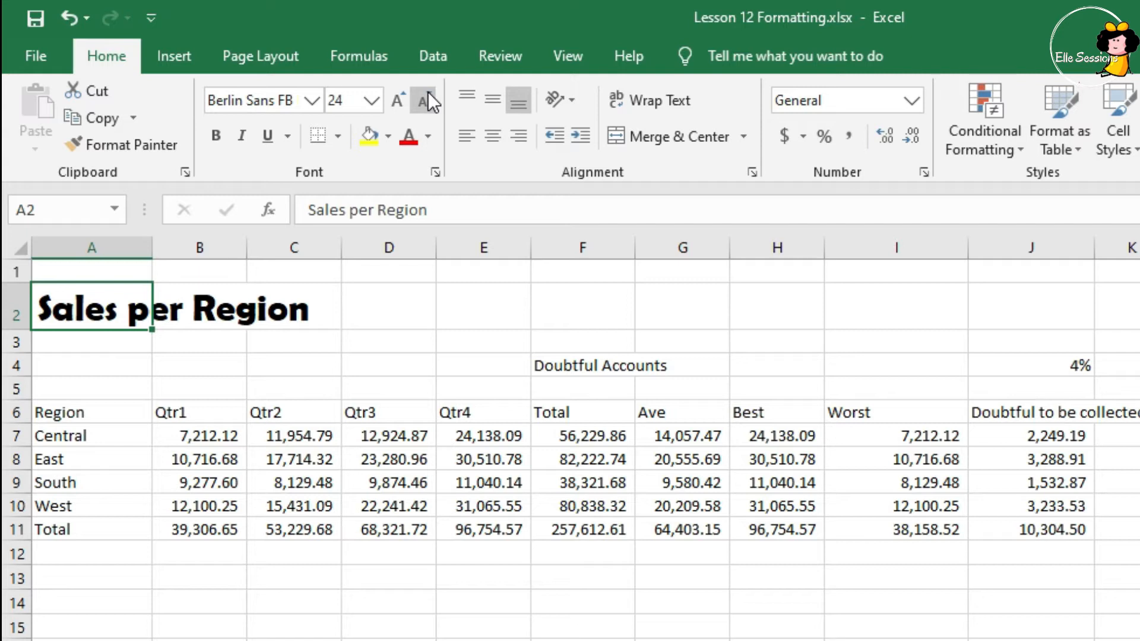
pyautogui.click(389, 106)
pyautogui.click(391, 105)
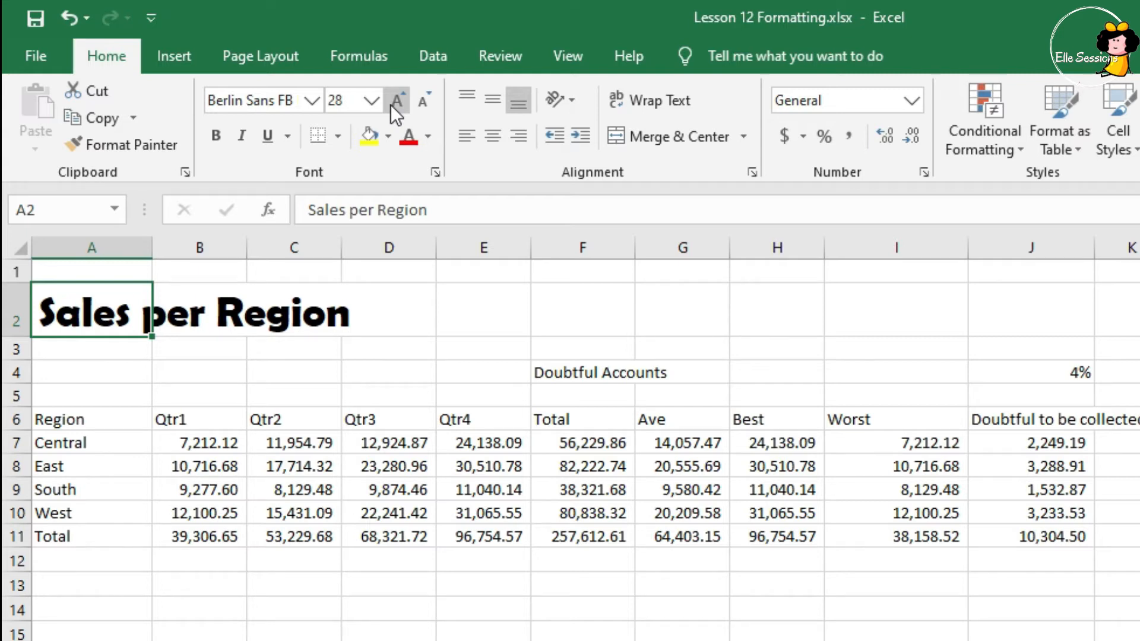
pyautogui.click(422, 109)
pyautogui.click(422, 109)
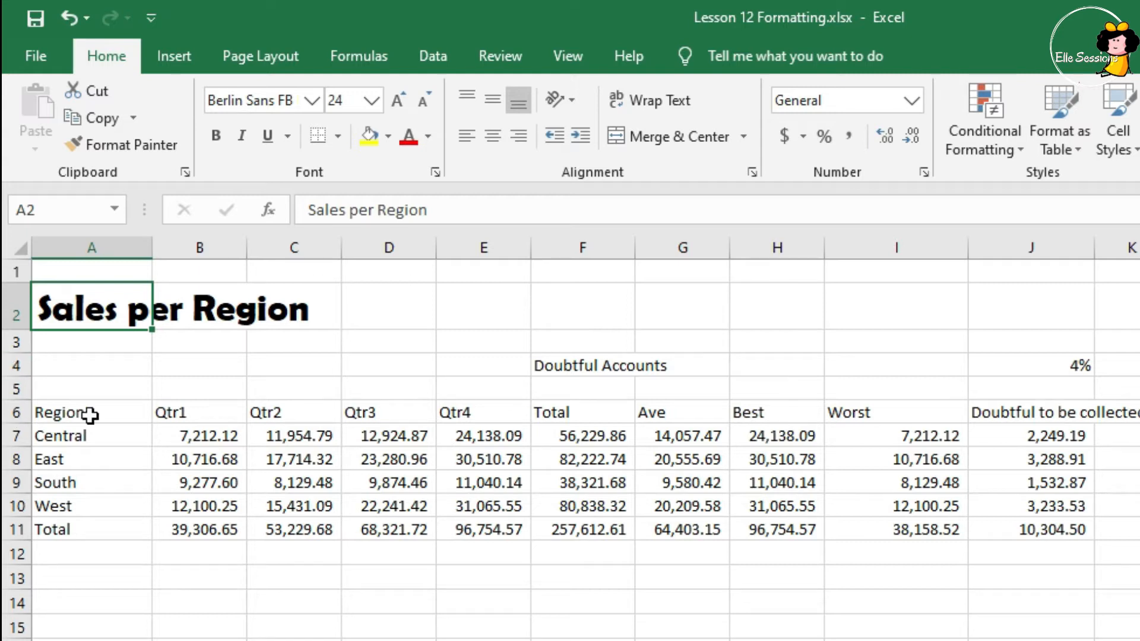
# - Make the column headings in A6:J6 bold
pyautogui.click(108, 408)
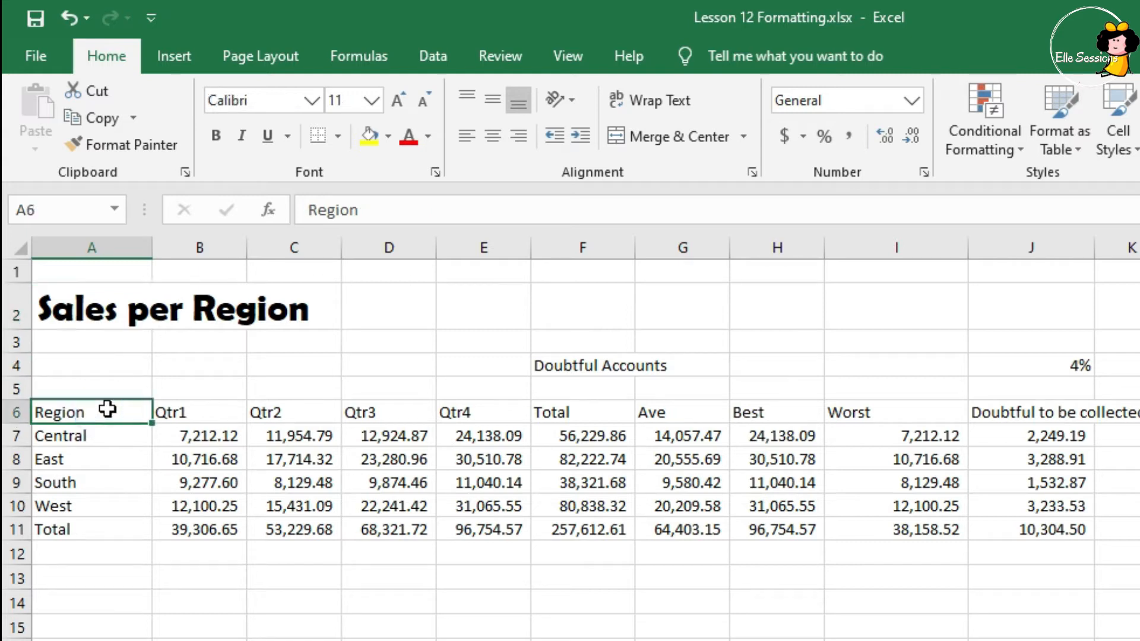
pyautogui.hotkey('ctrl', 'shift', 'Right')
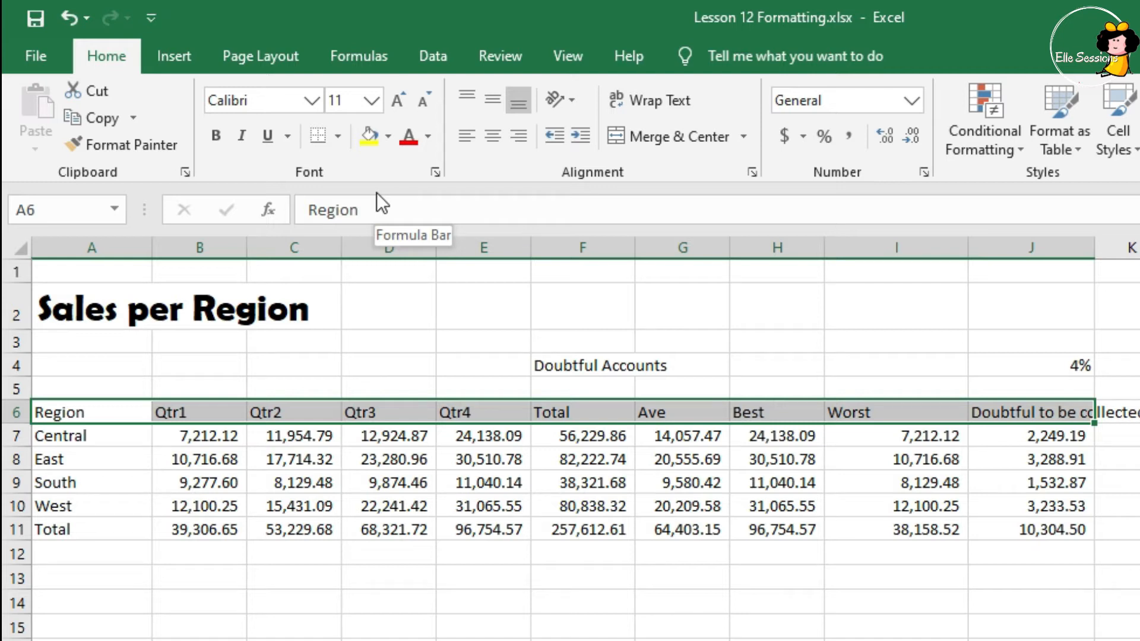
pyautogui.click(221, 137)
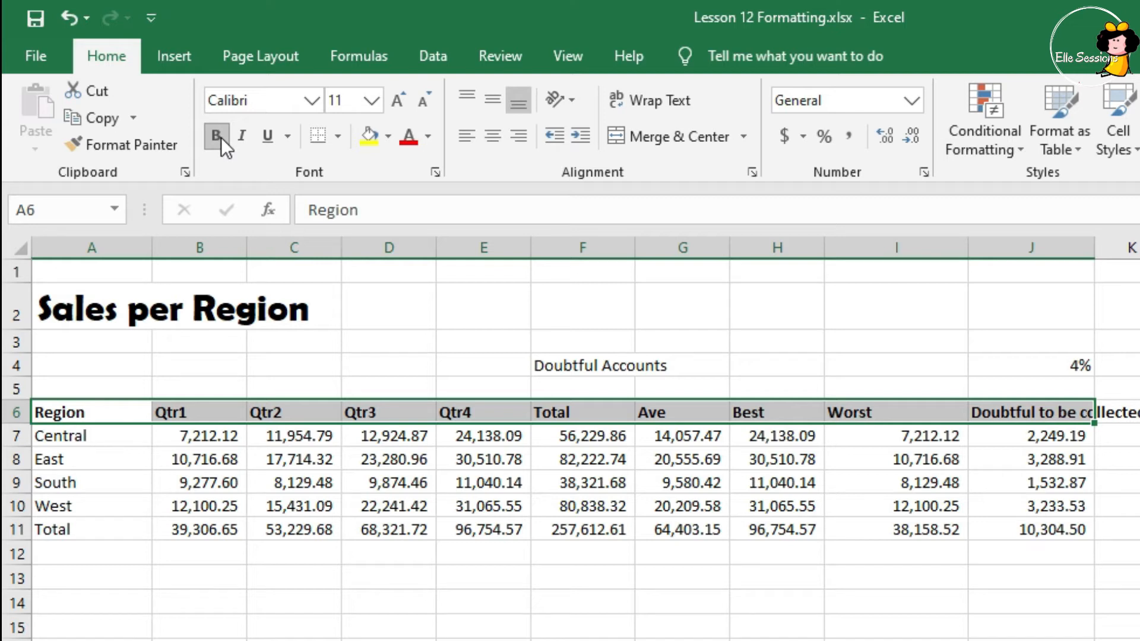
pyautogui.click(218, 136)
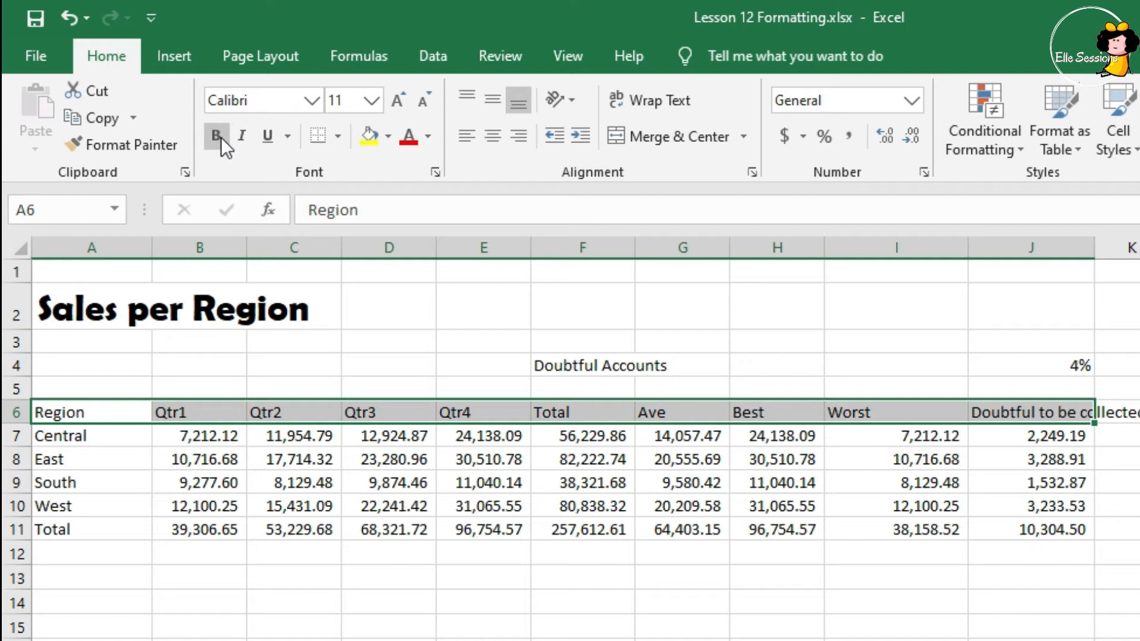
pyautogui.click(218, 135)
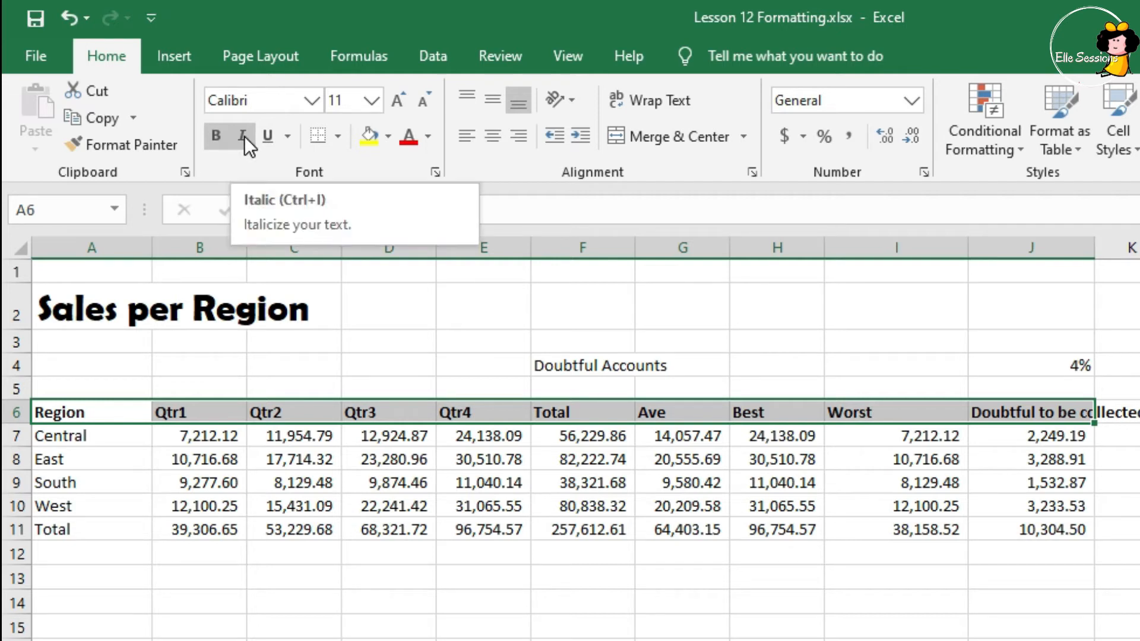
# - Try italic and underline formatting on the header row, removing each one again
pyautogui.click(244, 137)
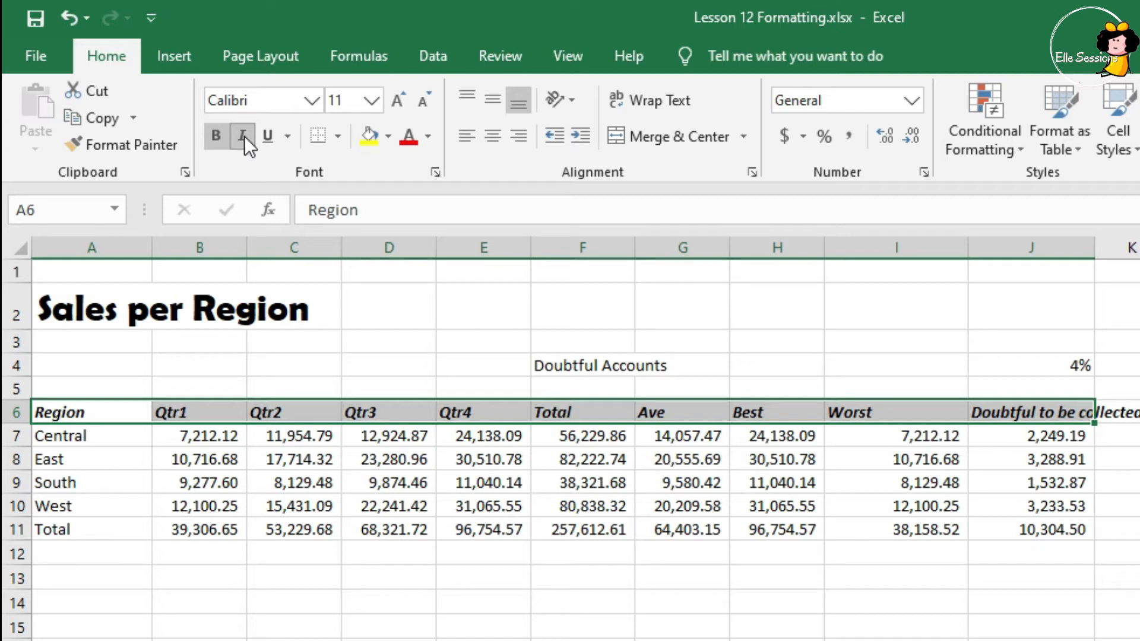
pyautogui.click(244, 137)
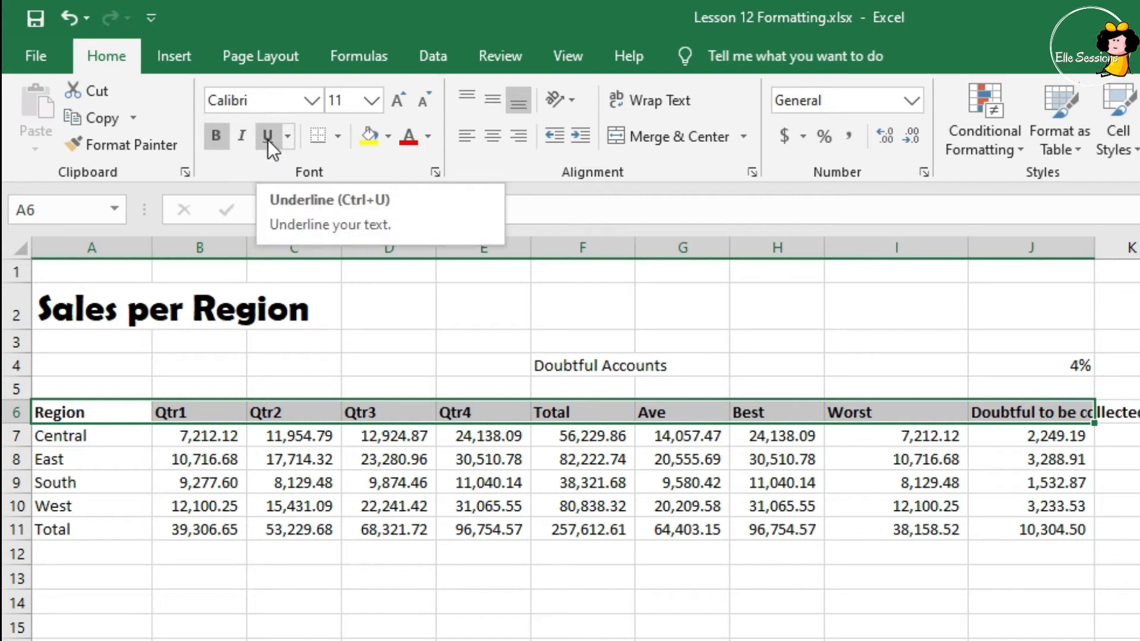
pyautogui.click(268, 138)
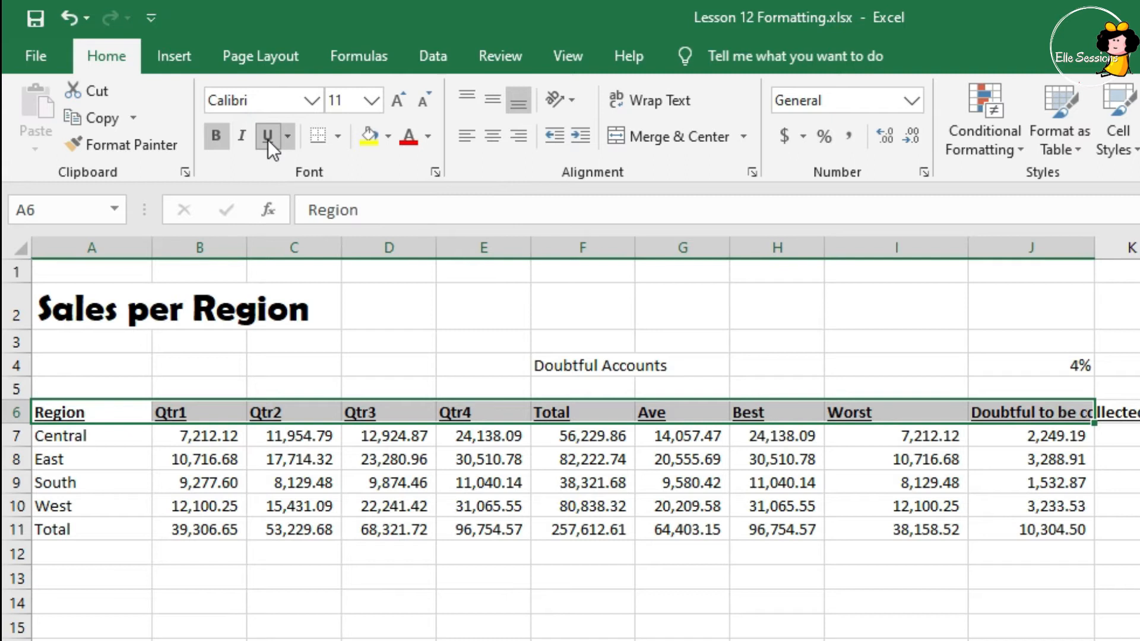
pyautogui.click(268, 140)
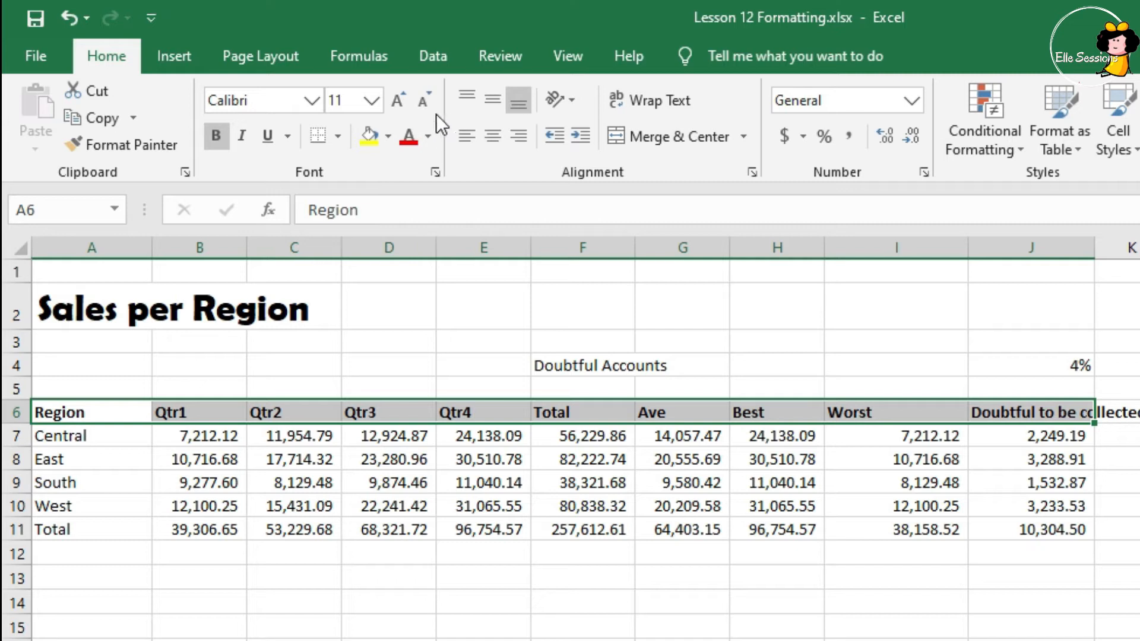
# - Fill the header row A6:J6 with a dark blue theme color and set its font color to White, Background 1
pyautogui.click(387, 138)
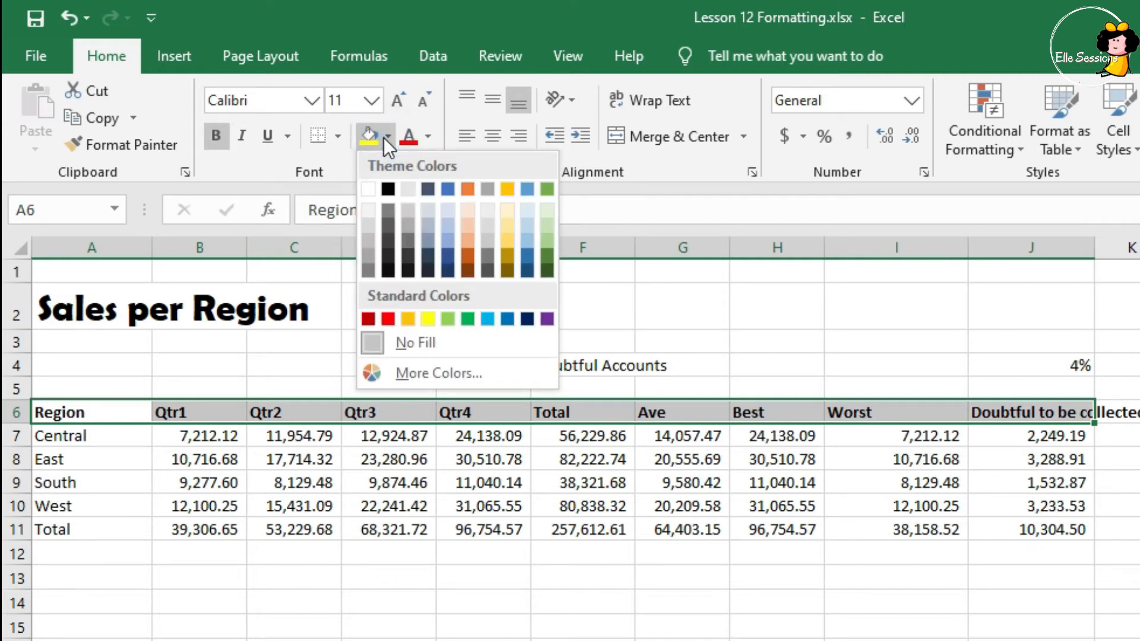
pyautogui.click(528, 272)
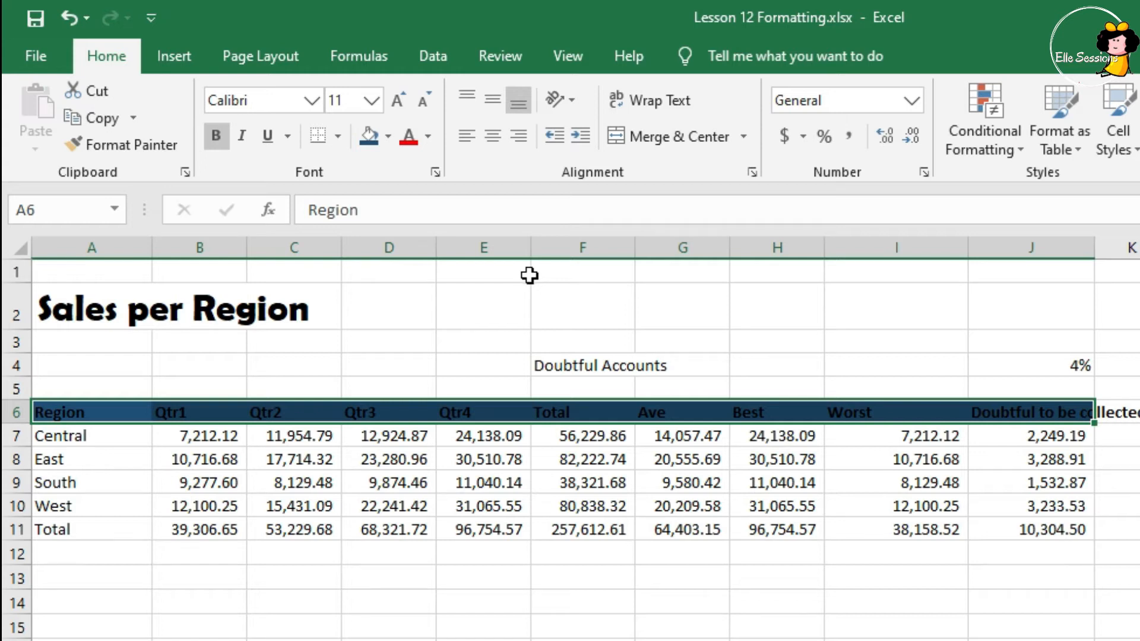
pyautogui.click(428, 135)
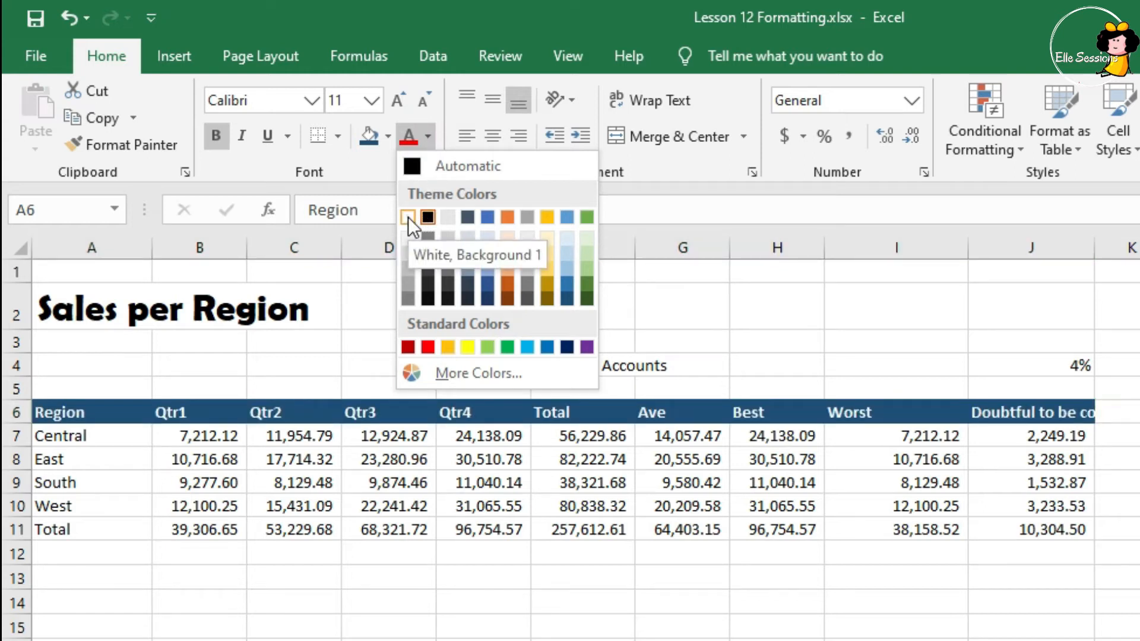
pyautogui.click(408, 216)
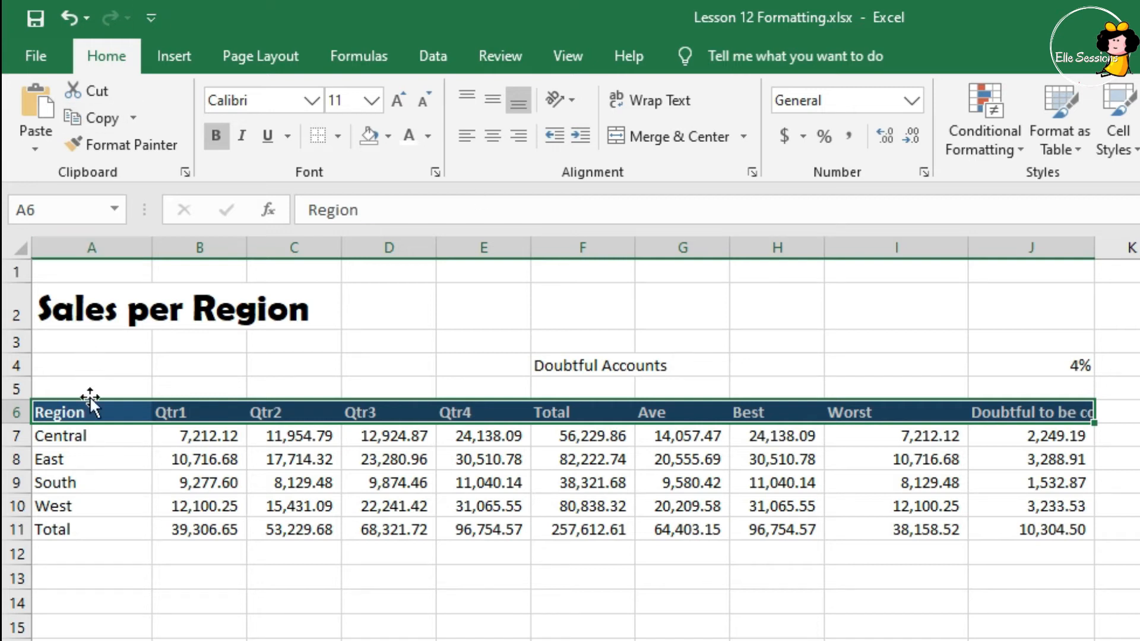
# - Apply All Borders to the header and region rows, A6:J10, excluding the Total row
pyautogui.click(90, 415)
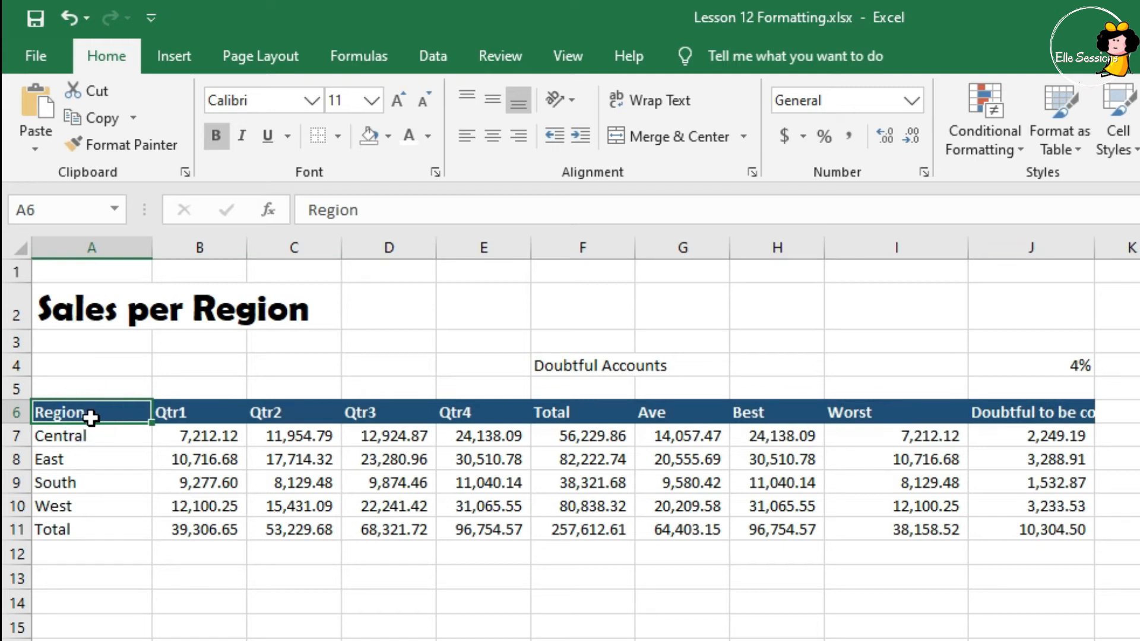
pyautogui.hotkey('ctrl', 'a')
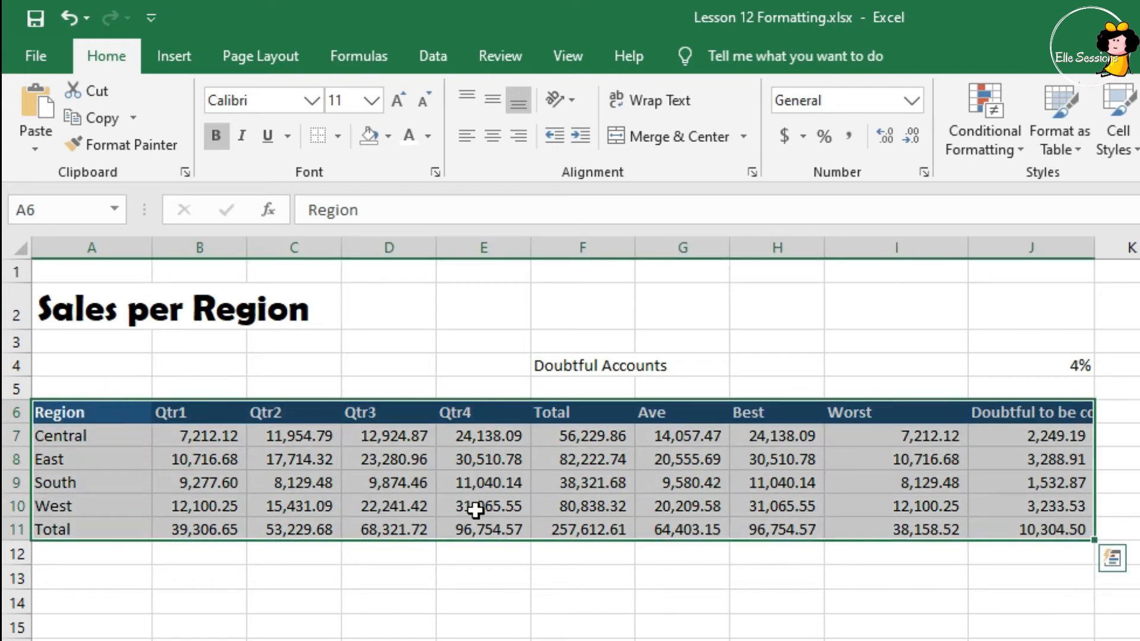
pyautogui.keyDown('shift'); pyautogui.click(1054, 505); pyautogui.keyUp('shift')
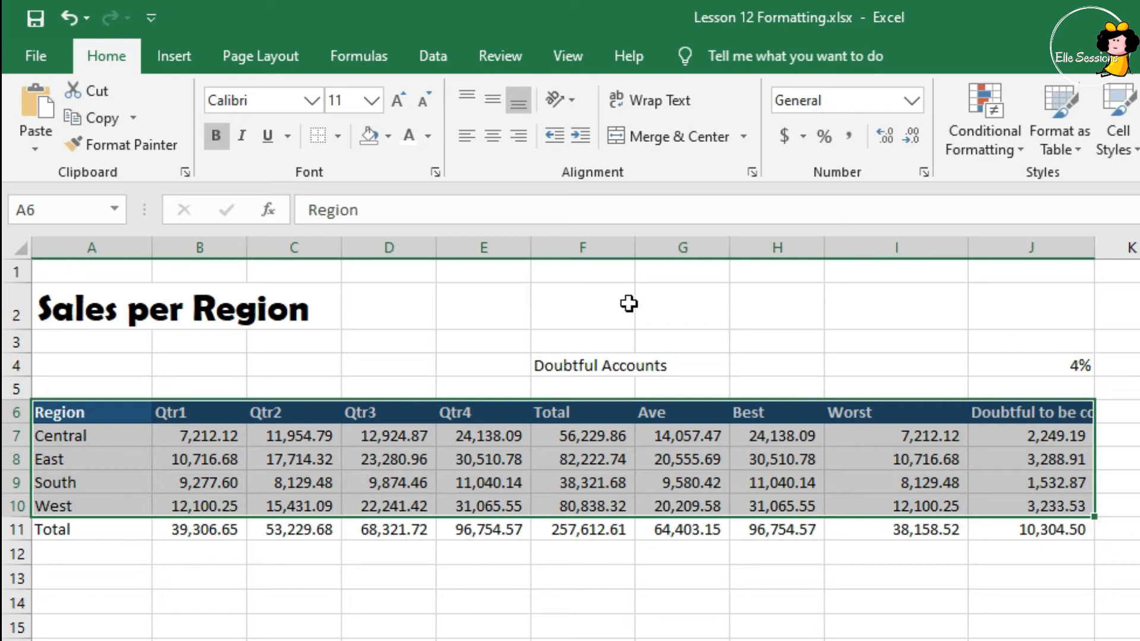
pyautogui.click(343, 135)
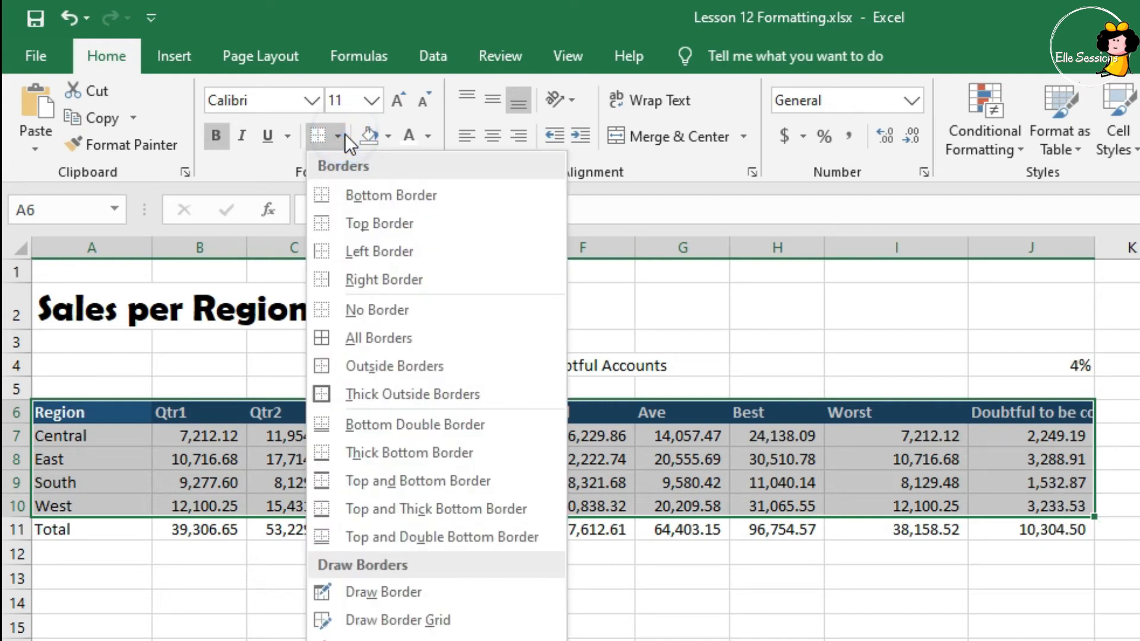
pyautogui.click(386, 337)
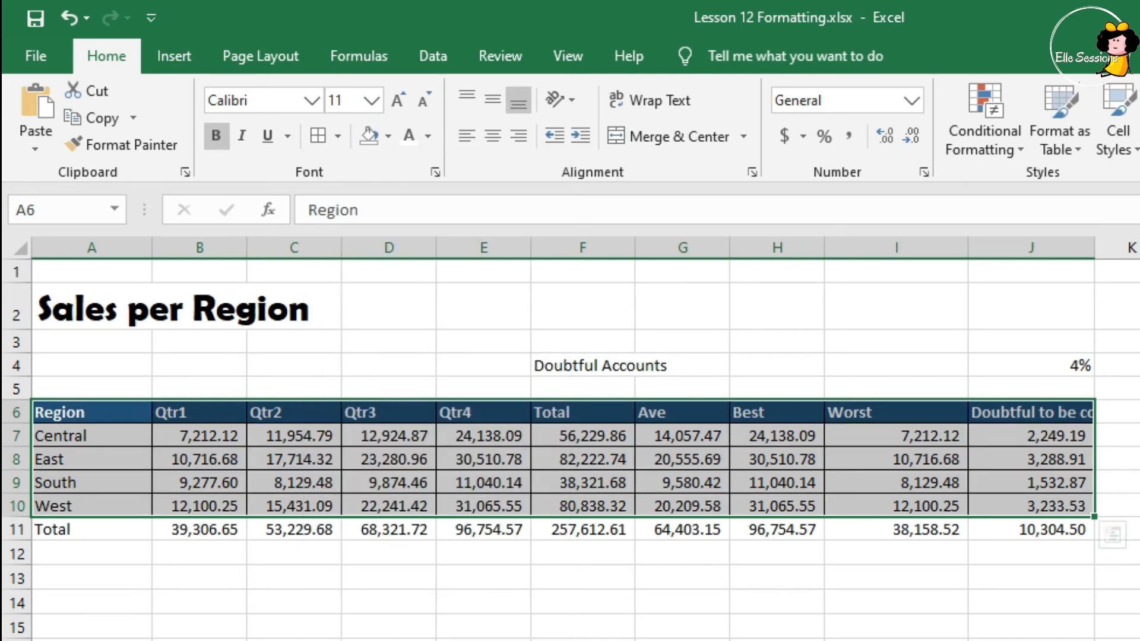
pyautogui.click(1137, 412)
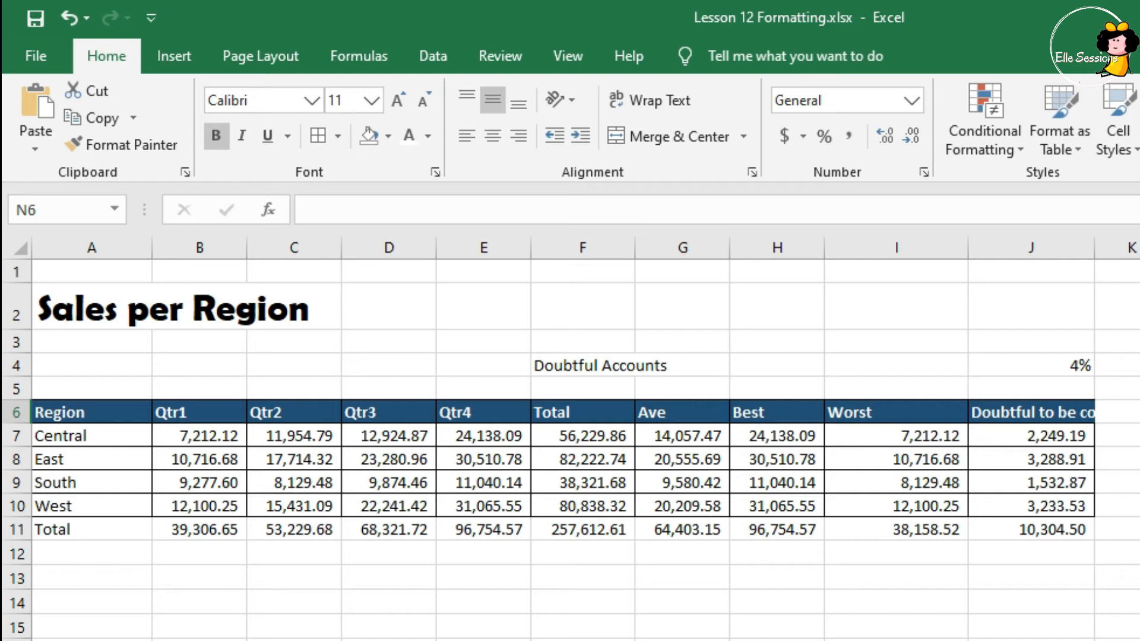
# - Apply a Top and Double Bottom Border to the Total row, A11:J11
pyautogui.click(87, 528)
pyautogui.hotkey('ctrl', 'shift', 'Right')
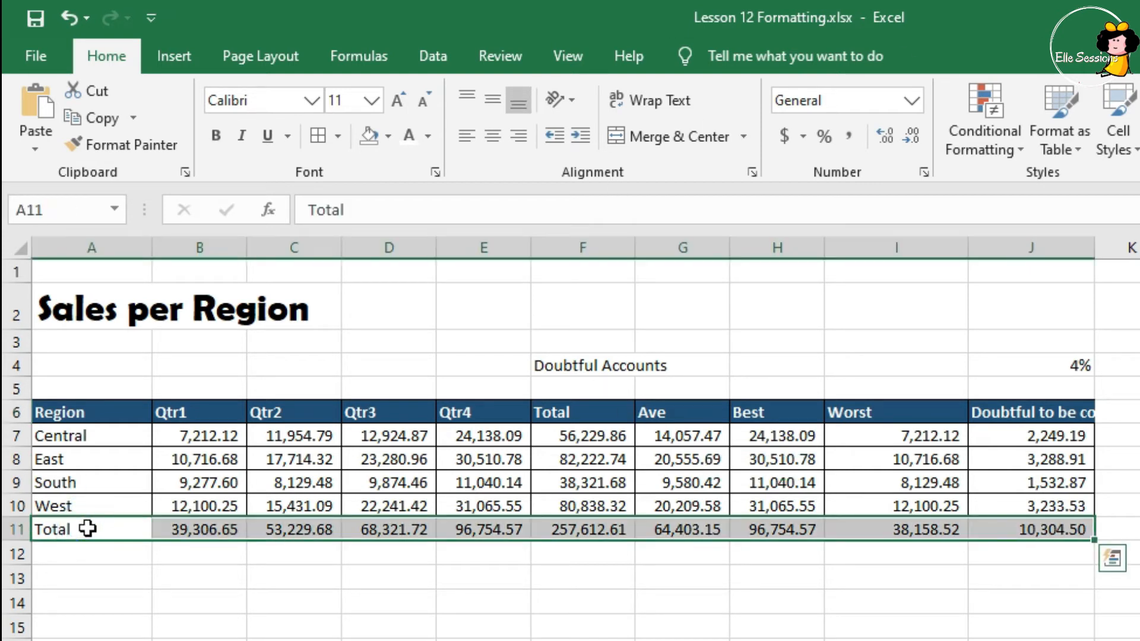
pyautogui.click(337, 136)
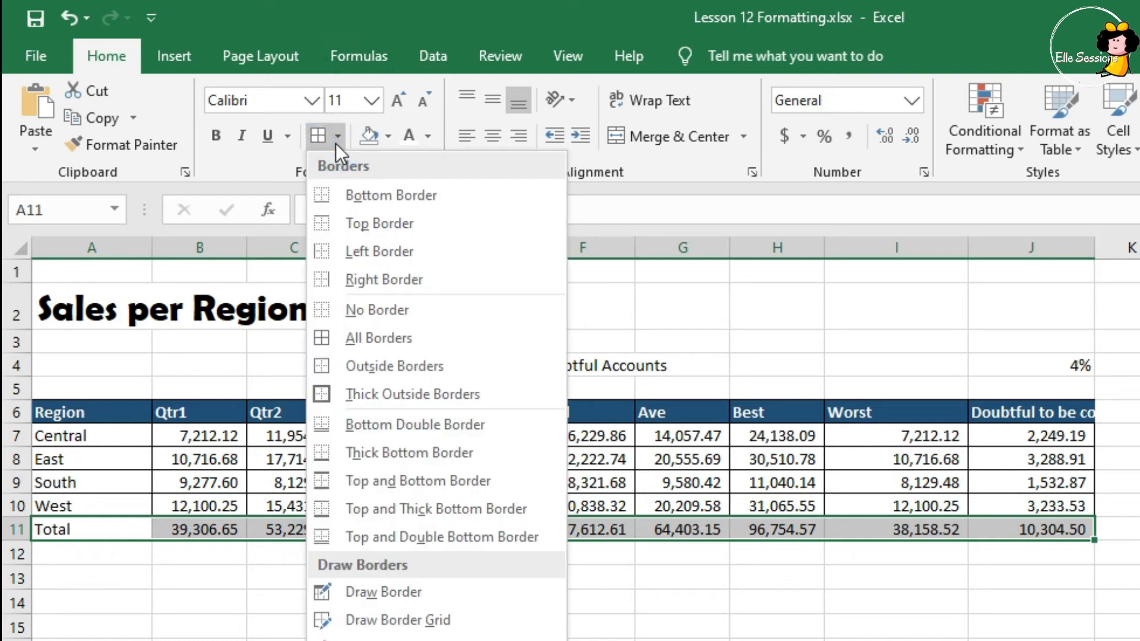
pyautogui.click(402, 537)
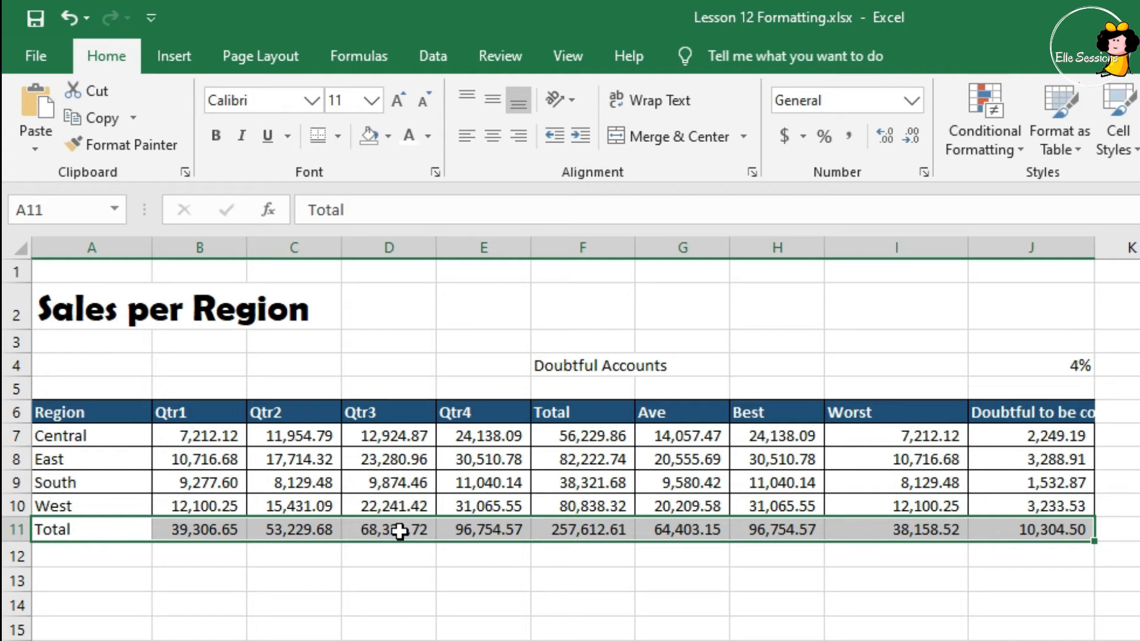
pyautogui.click(1128, 411)
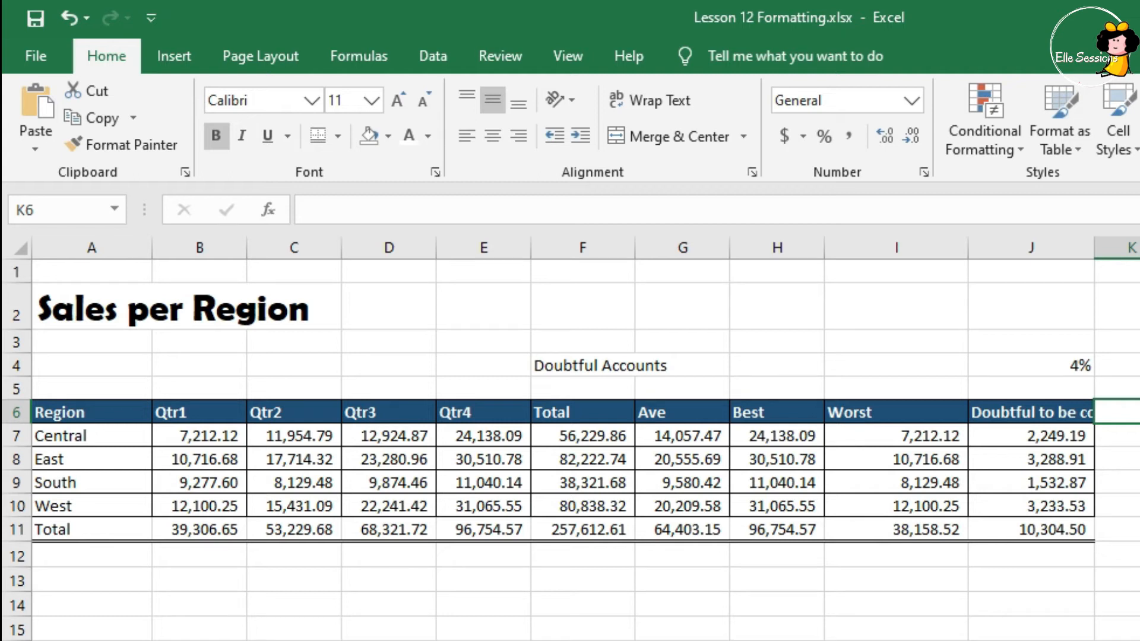
# - Apply Thick Outside Borders around the whole sales table, A6:J11
pyautogui.click(126, 416)
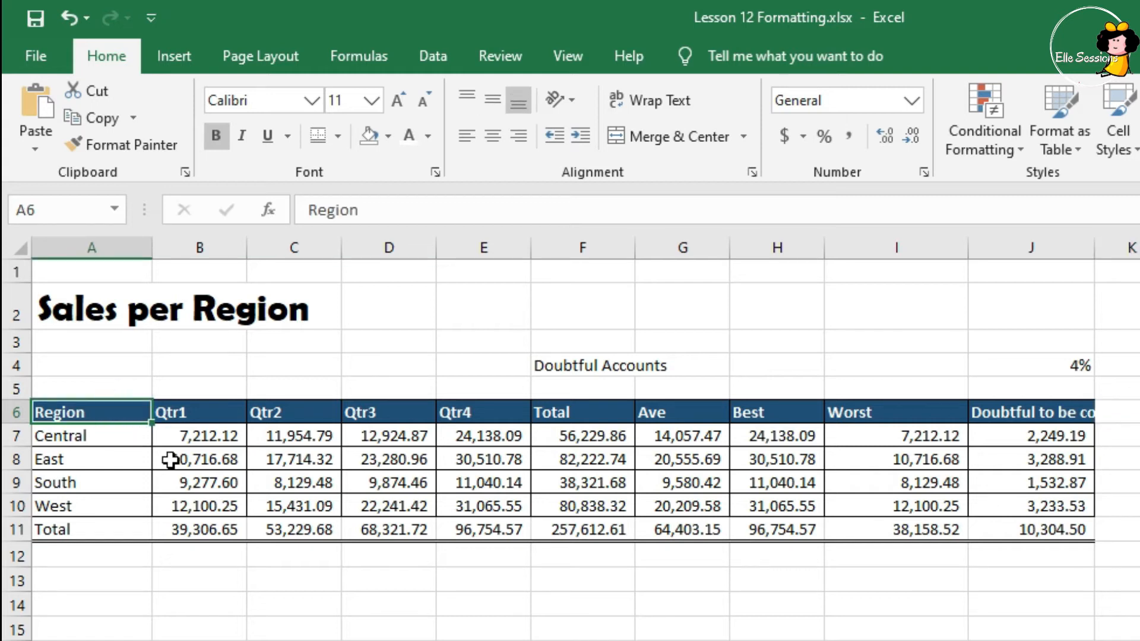
pyautogui.hotkey('ctrl', 'a')
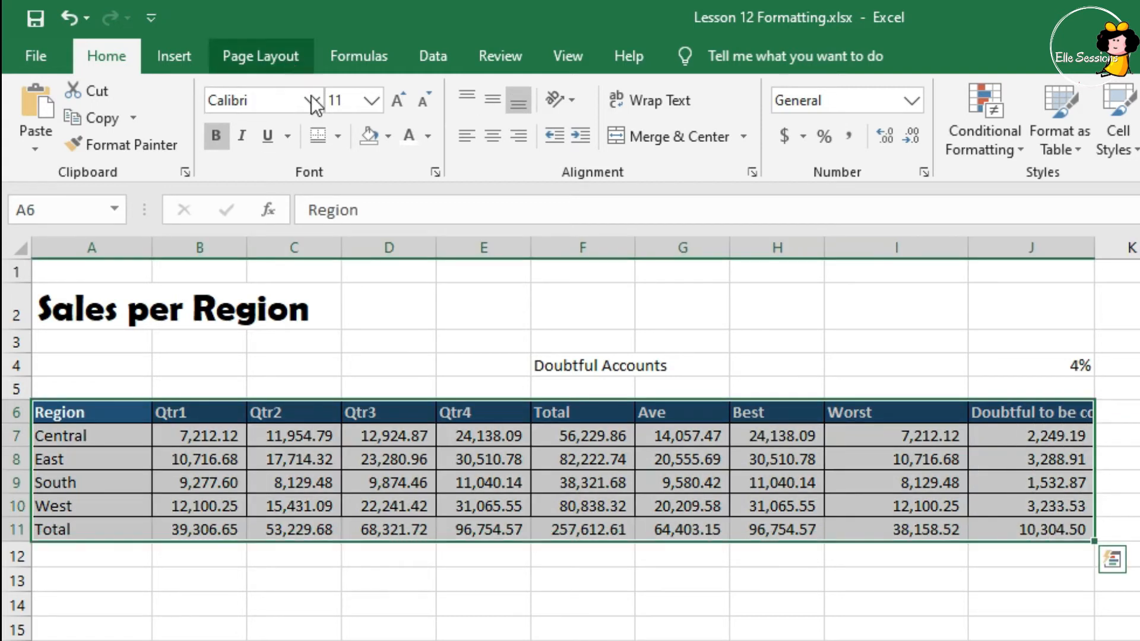
pyautogui.click(339, 135)
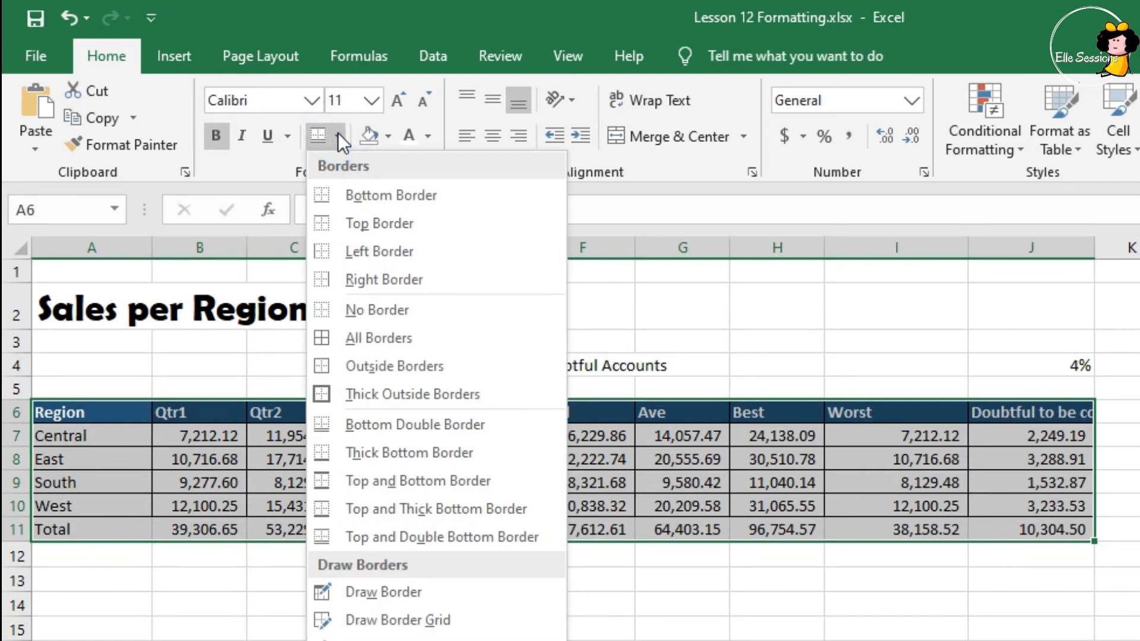
pyautogui.click(408, 397)
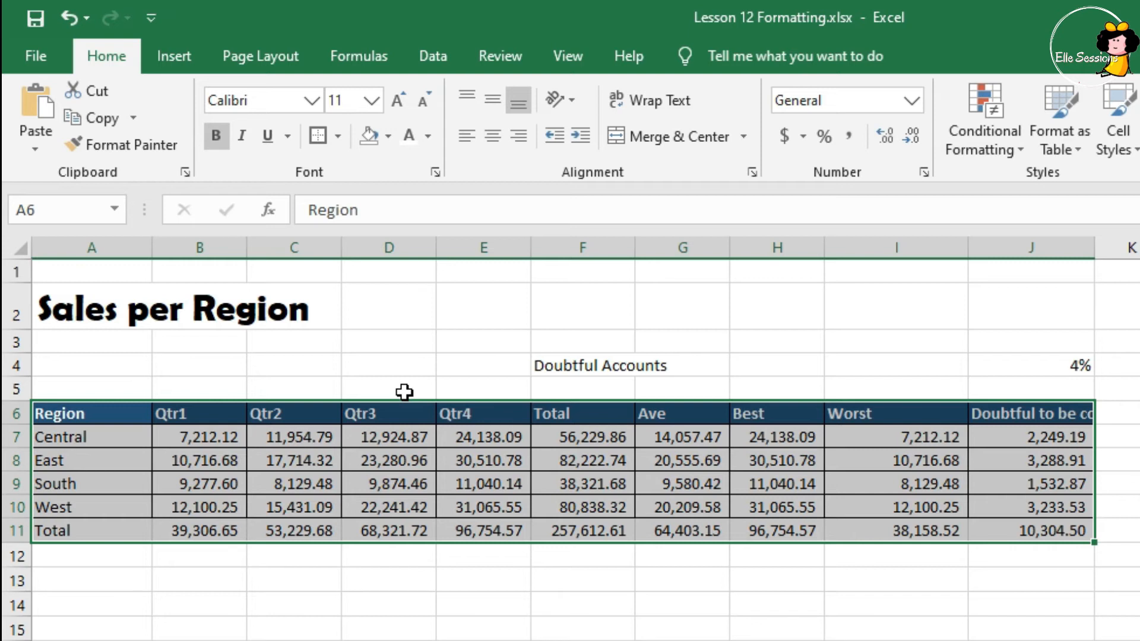
# - Set up a custom border for title row A2:J2 with a thick solid line, a blue theme color, and a bottom edge
pyautogui.click(95, 314)
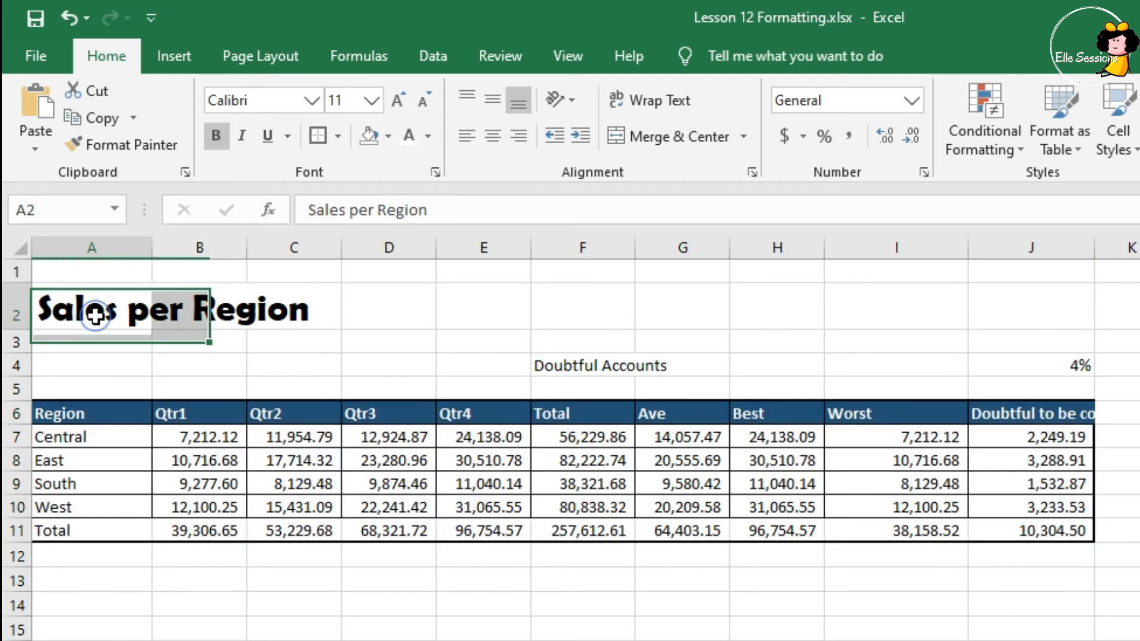
pyautogui.keyDown('shift'); pyautogui.click(1033, 300); pyautogui.keyUp('shift')
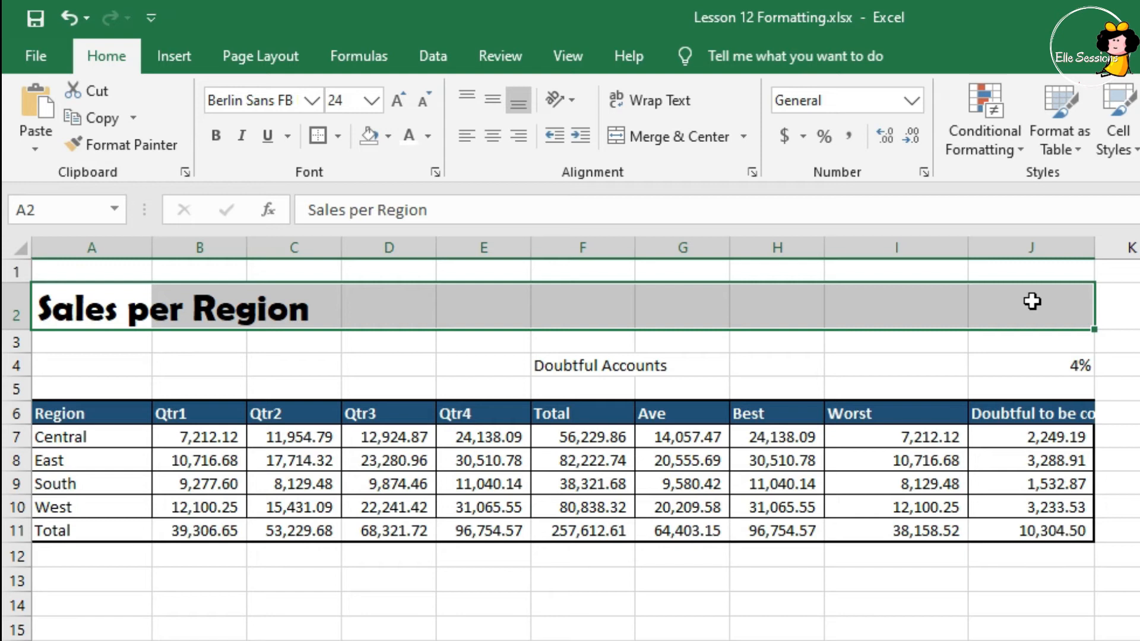
pyautogui.click(340, 129)
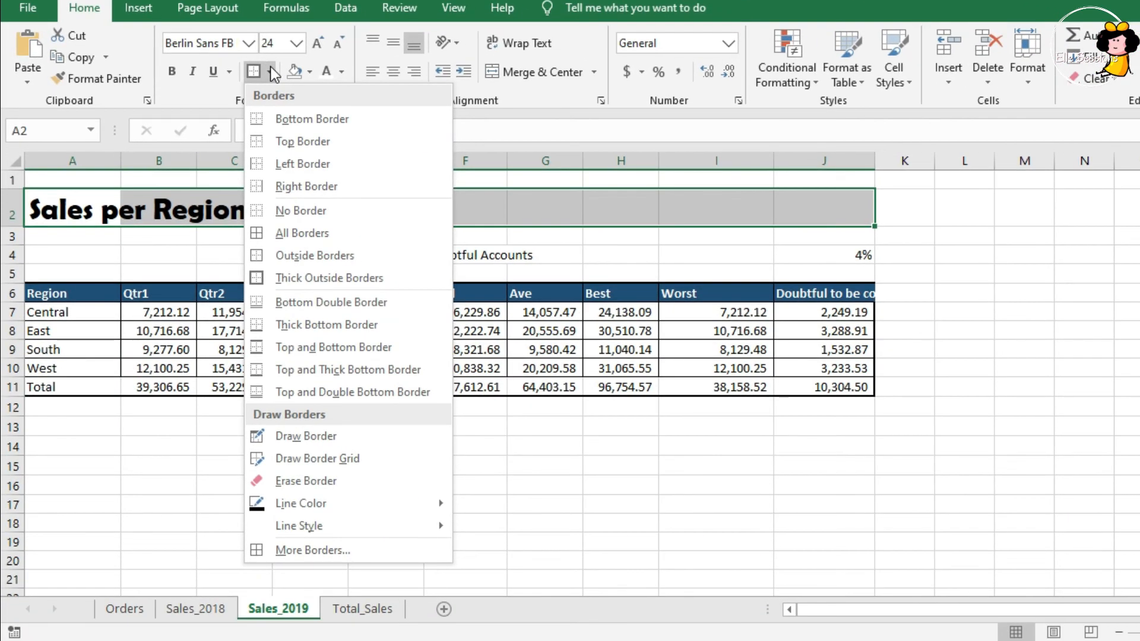
pyautogui.click(308, 546)
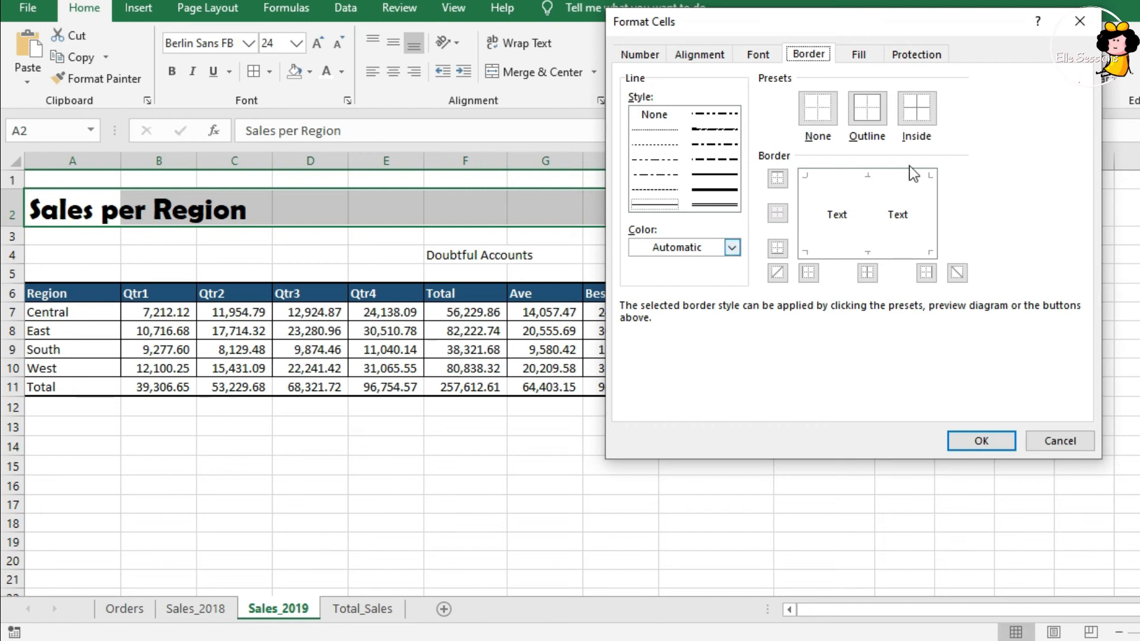
pyautogui.click(725, 200)
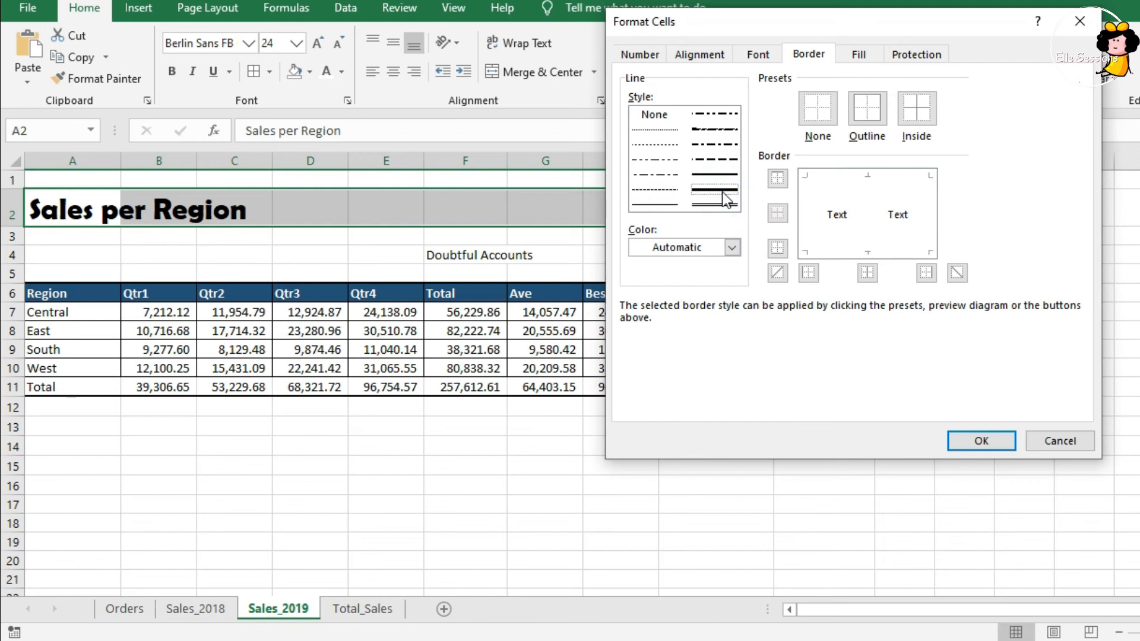
pyautogui.click(732, 247)
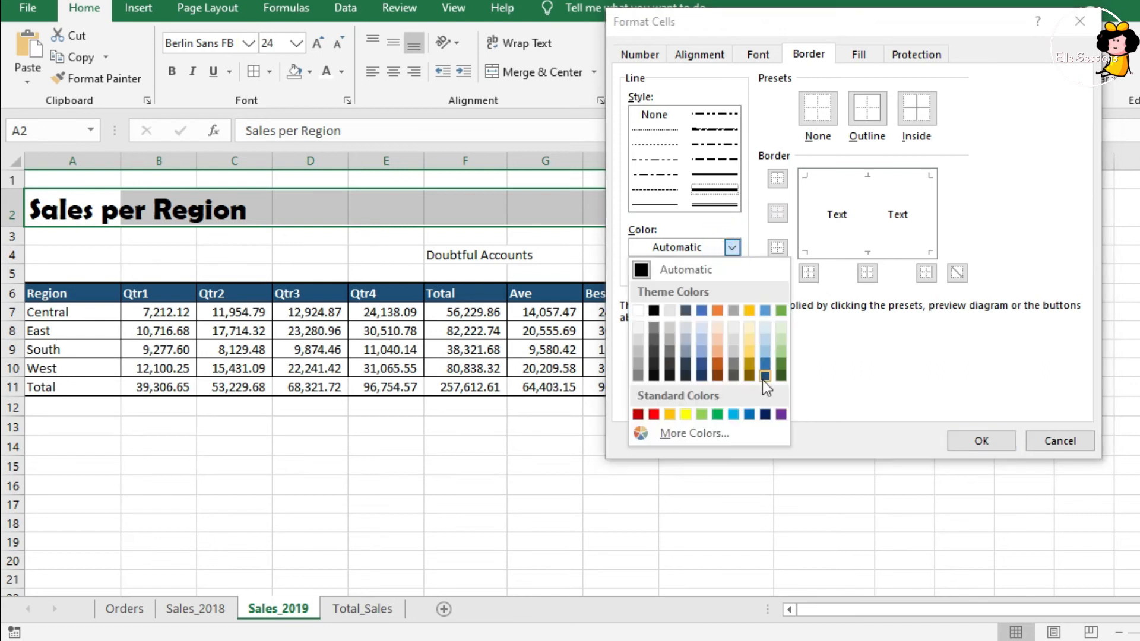
pyautogui.click(764, 364)
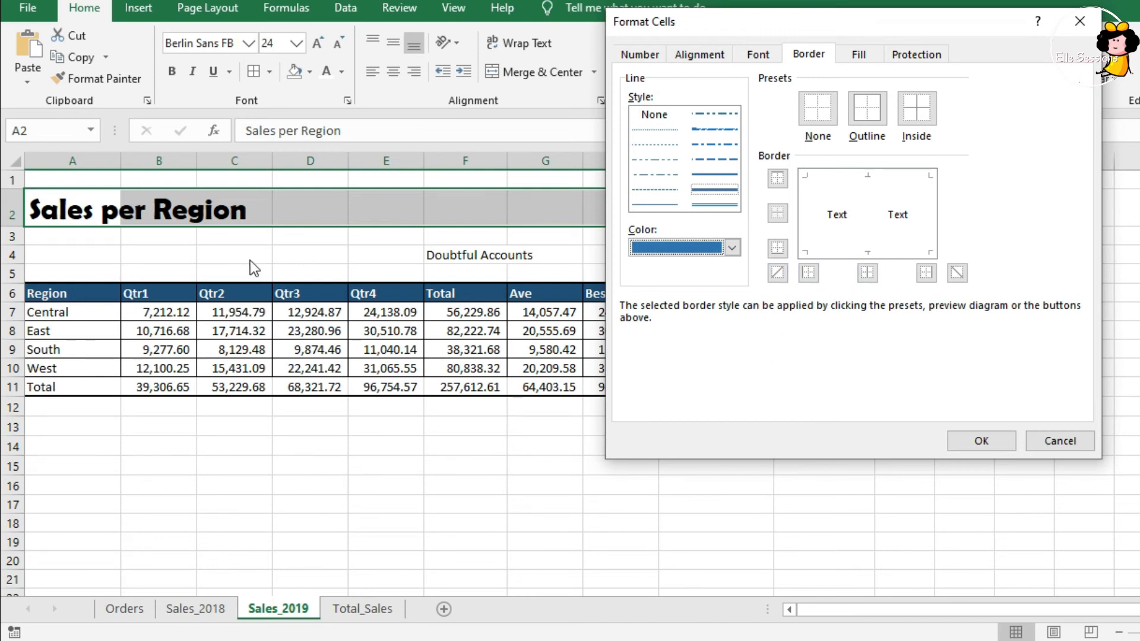
pyautogui.click(847, 252)
# - Try left, right, diagonal and top borders in the title row's border preview, removing each one again
pyautogui.click(802, 201)
pyautogui.click(925, 213)
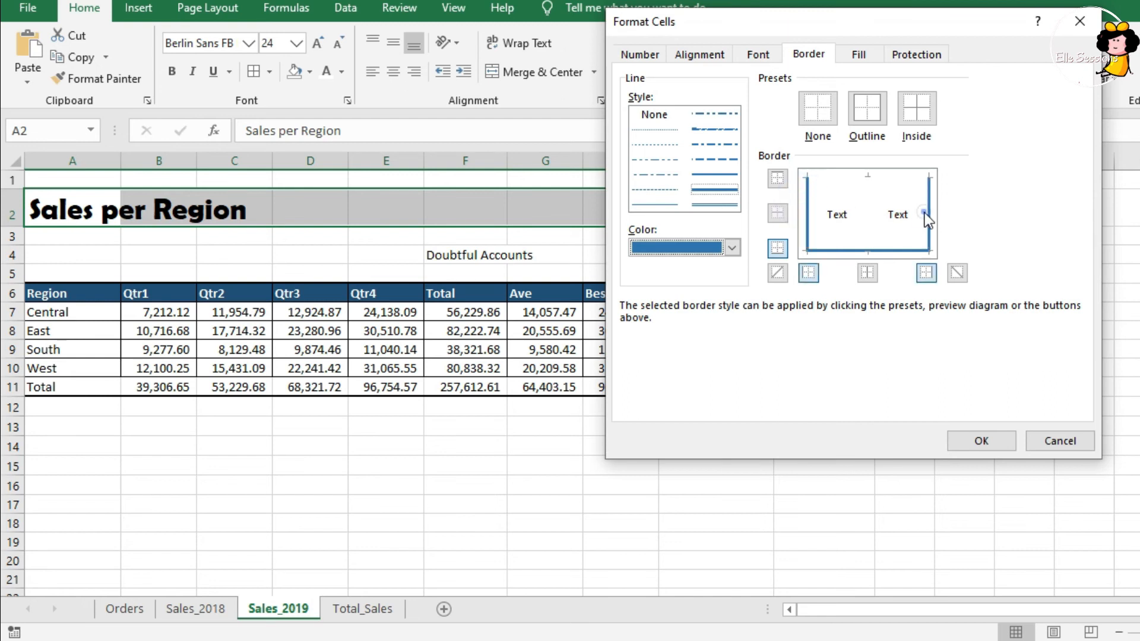
pyautogui.click(881, 189)
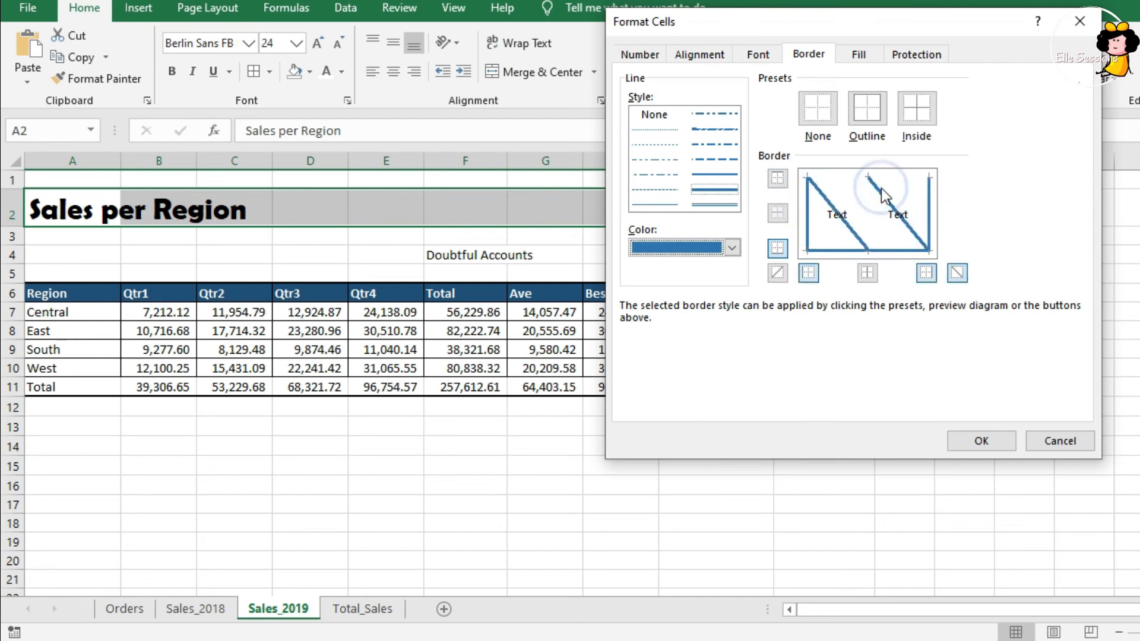
pyautogui.click(842, 181)
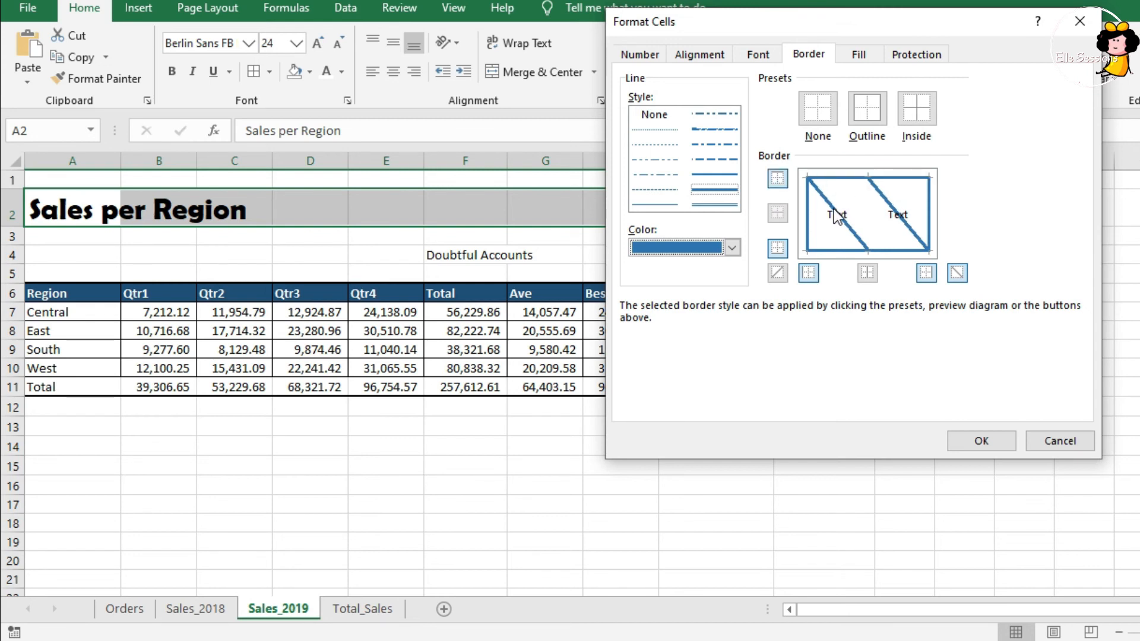
pyautogui.click(801, 187)
pyautogui.click(832, 175)
pyautogui.click(809, 192)
pyautogui.click(930, 192)
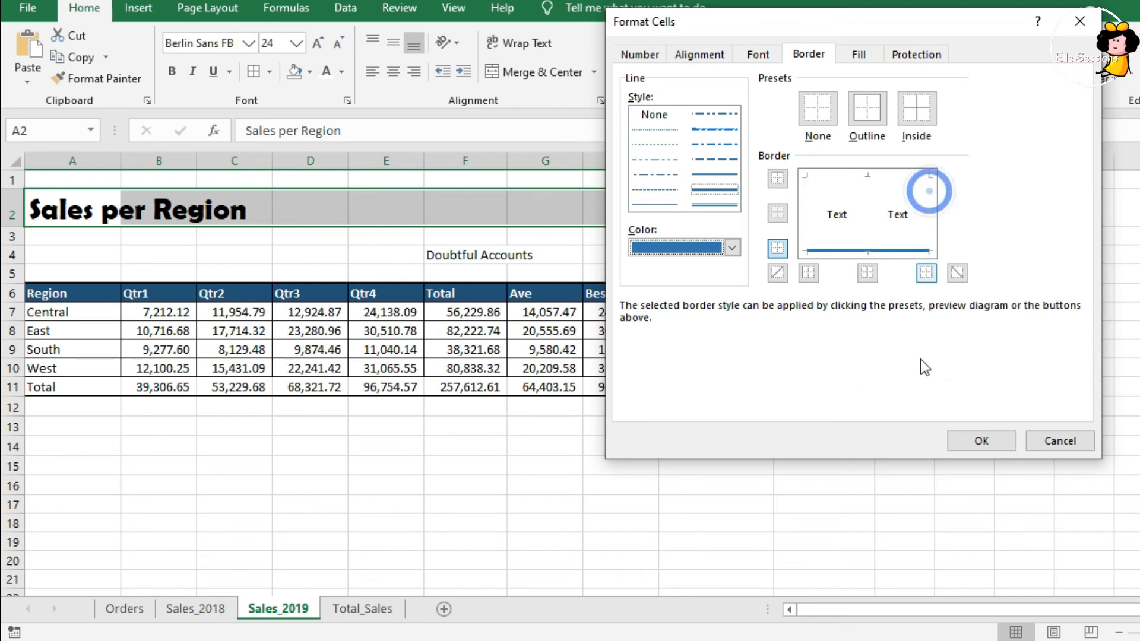
# - Apply the bottom-only thick blue border to title row A2:J2 and deselect the range
pyautogui.click(981, 440)
pyautogui.click(1128, 238)
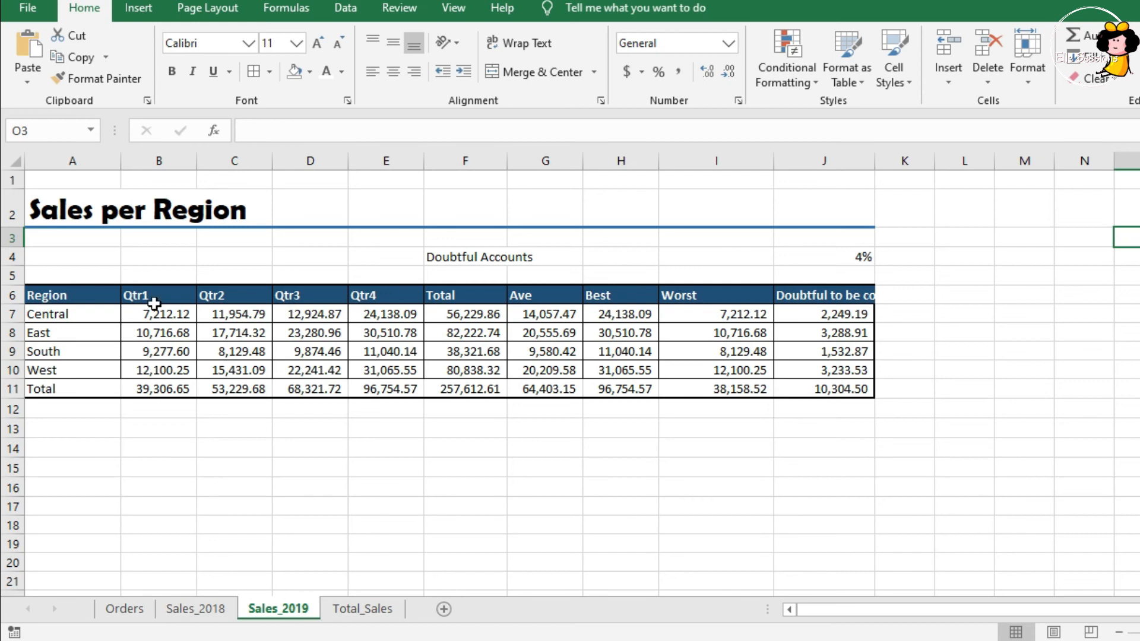
# - Remove all borders from the East cell, A8, using No Border
pyautogui.click(80, 335)
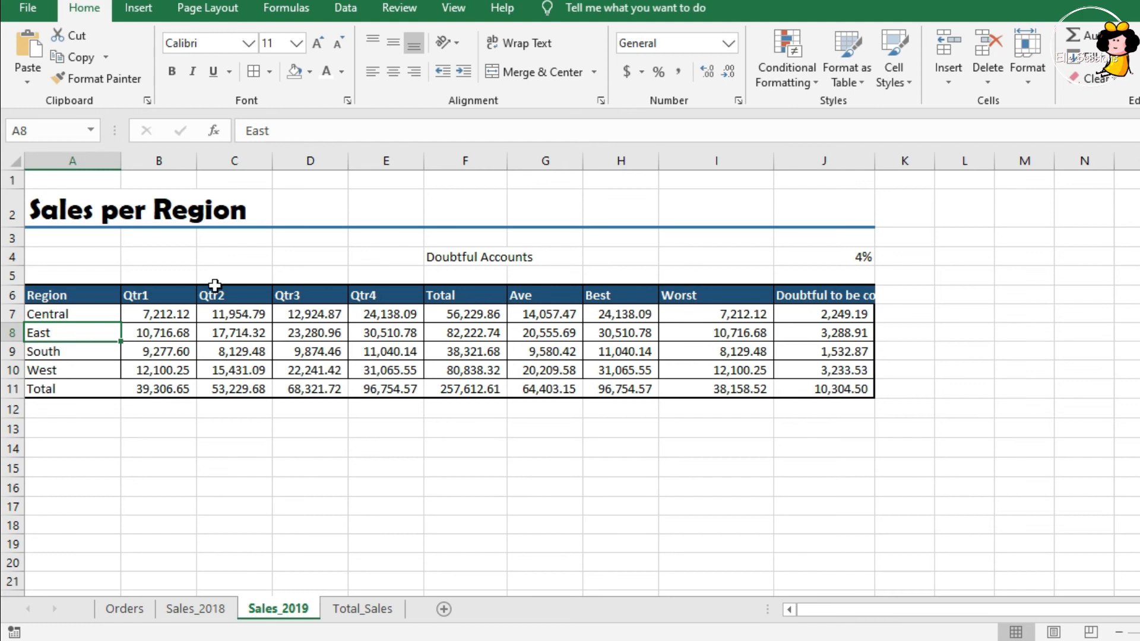
pyautogui.click(86, 333)
pyautogui.click(86, 334)
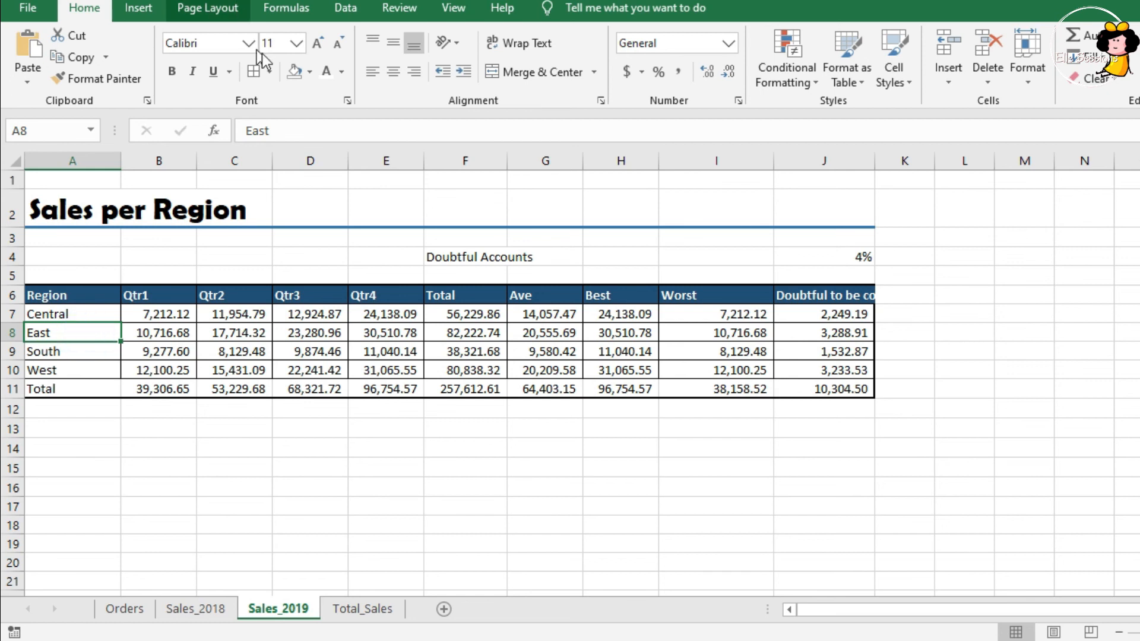
pyautogui.click(271, 72)
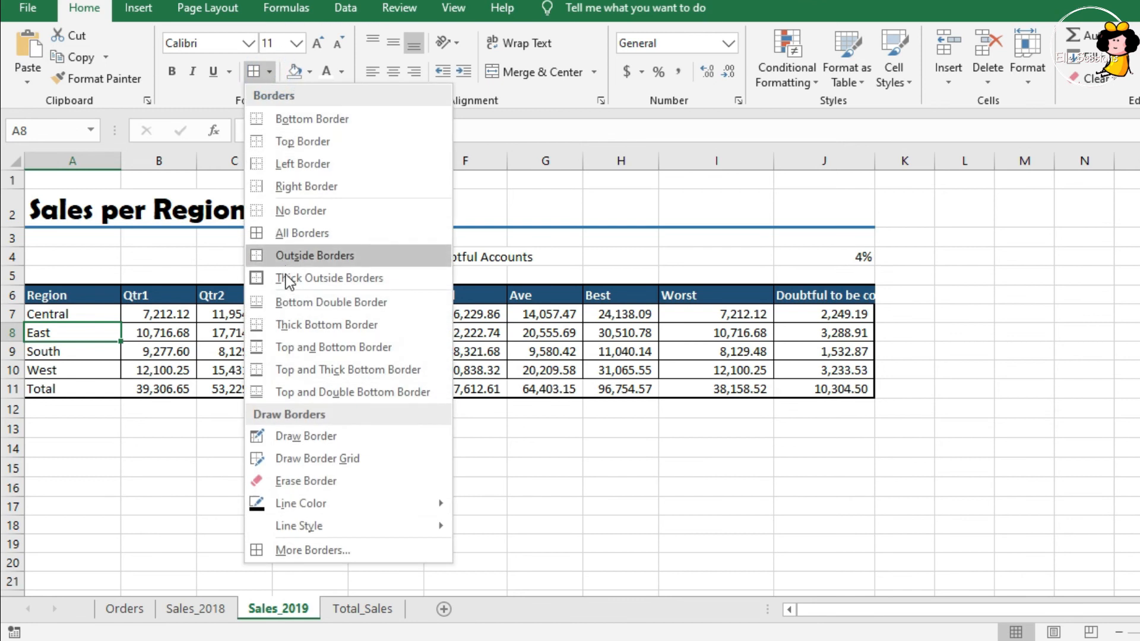
pyautogui.click(300, 212)
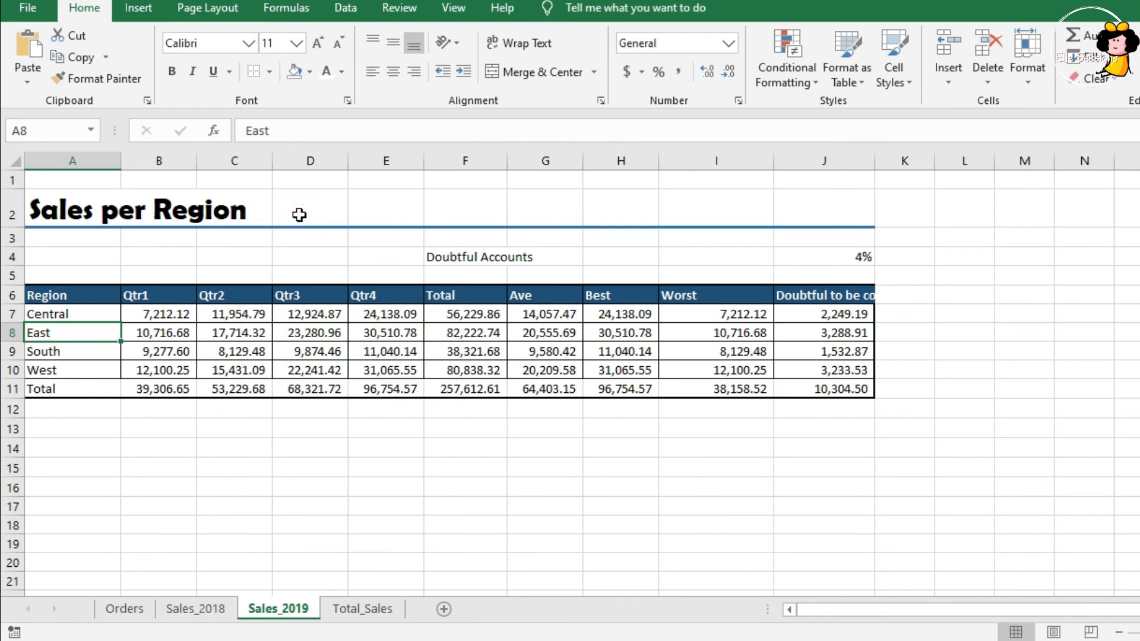
pyautogui.click(987, 328)
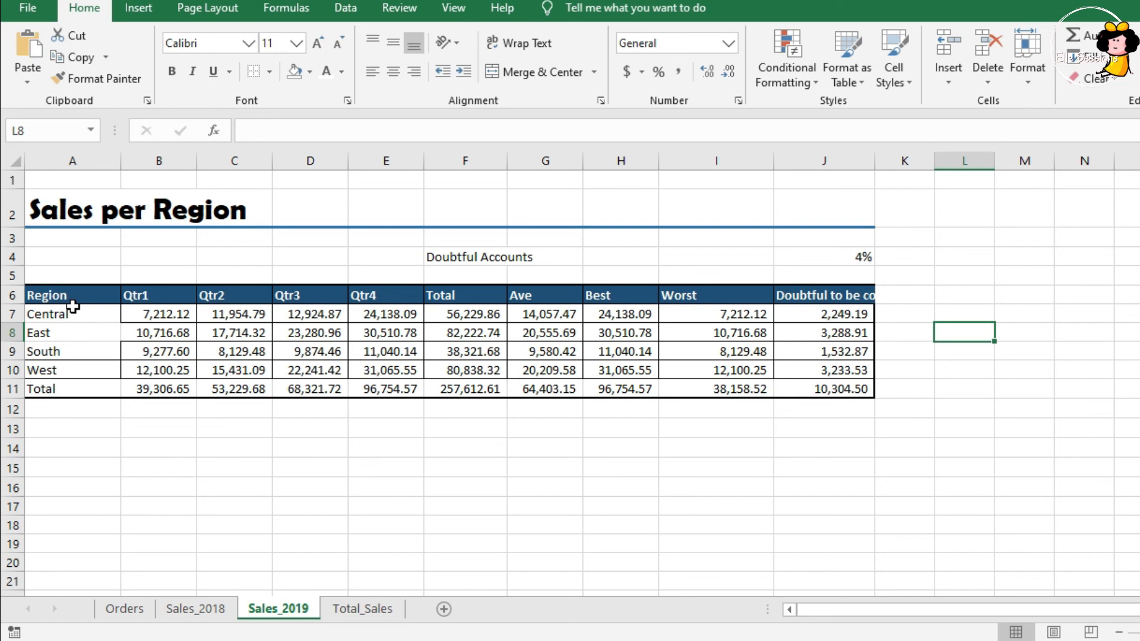
# - Apply All Borders to the East cell, A8
pyautogui.click(83, 331)
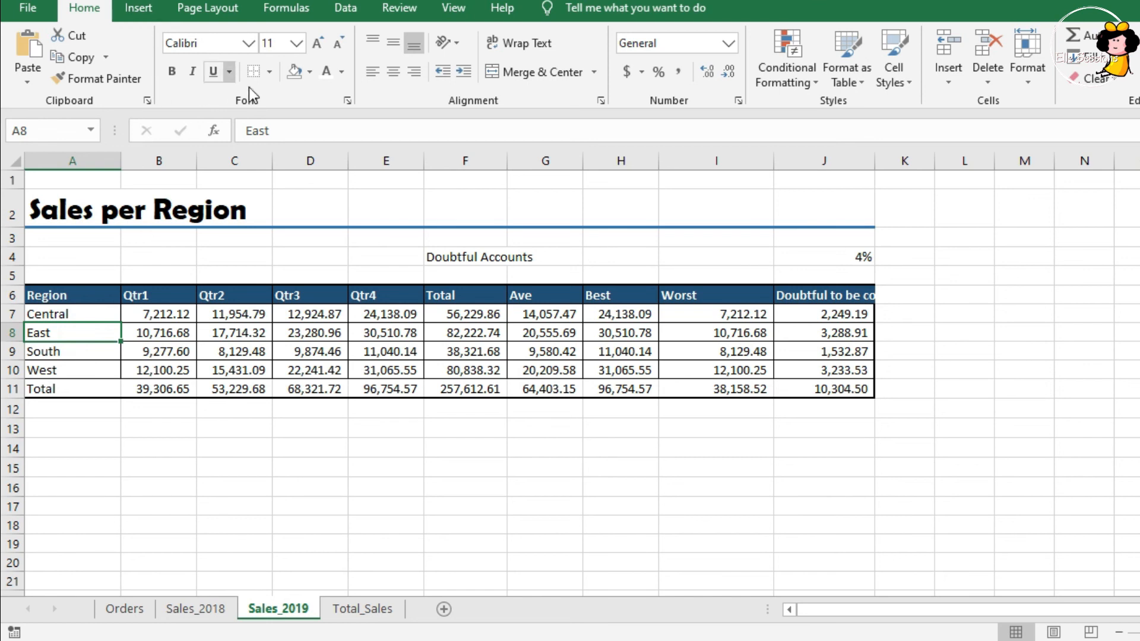
pyautogui.click(271, 70)
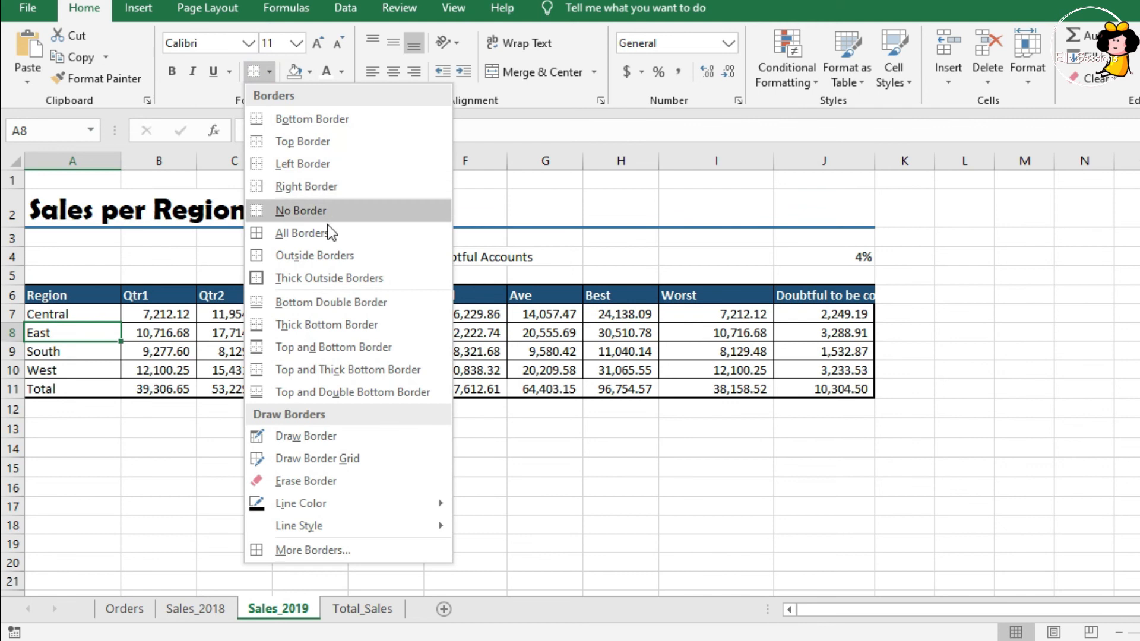
pyautogui.click(329, 242)
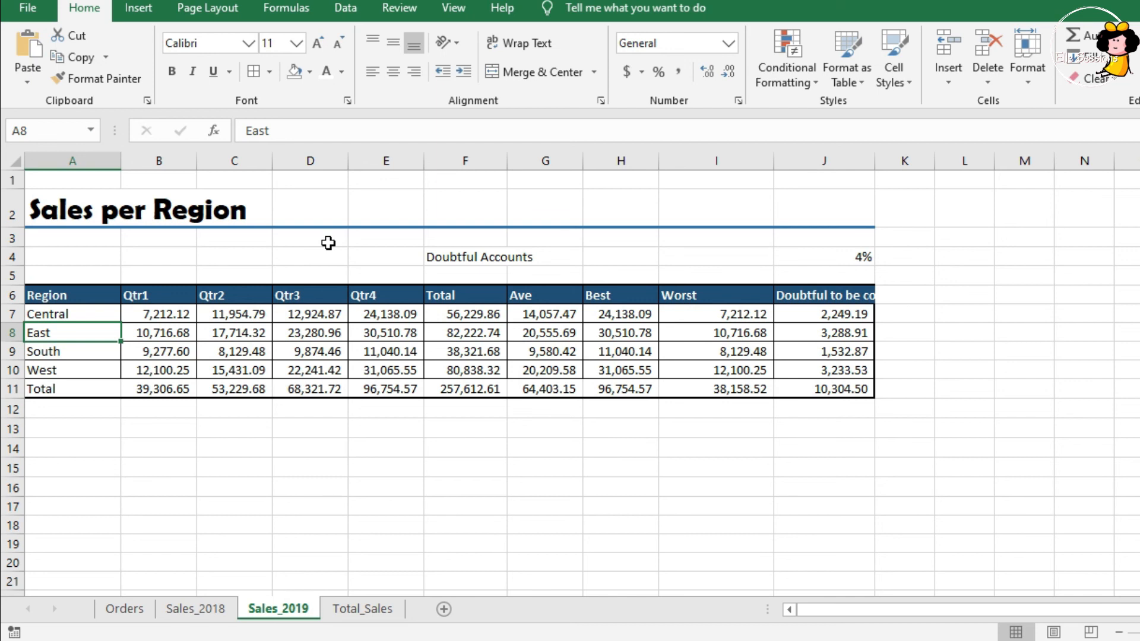
pyautogui.click(1107, 352)
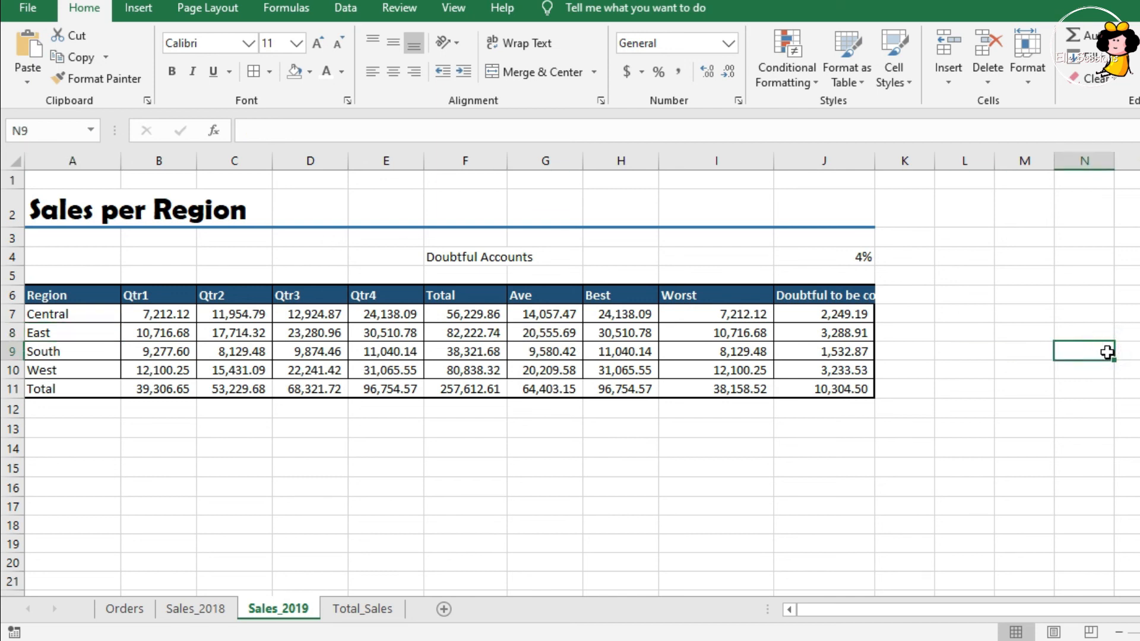